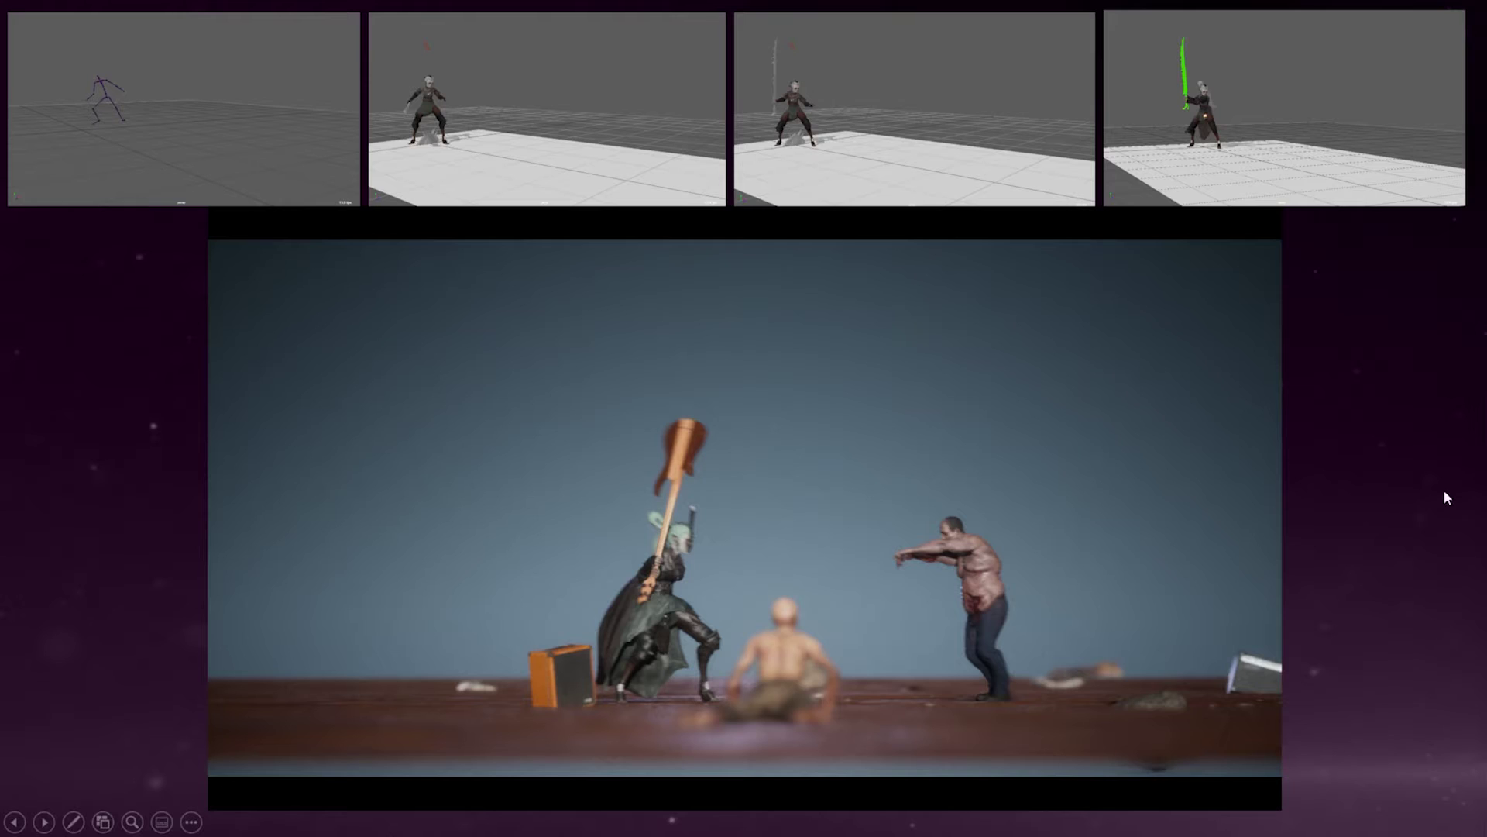
# Step: Play the second thumbnail clip on the slide, showing the rigged character swinging a sword
pyautogui.moveTo(653, 453)
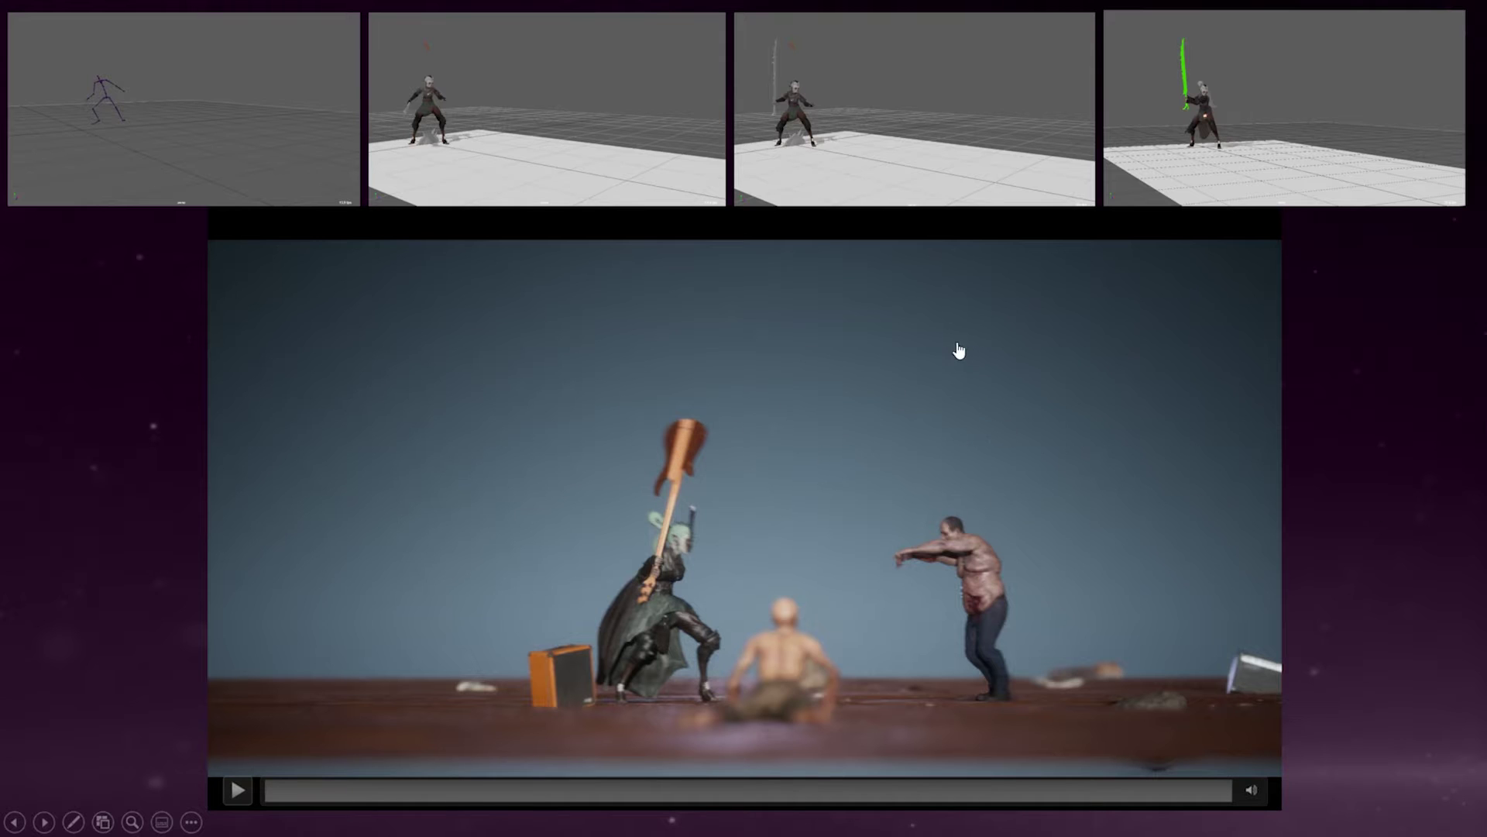
pyautogui.moveTo(192, 143)
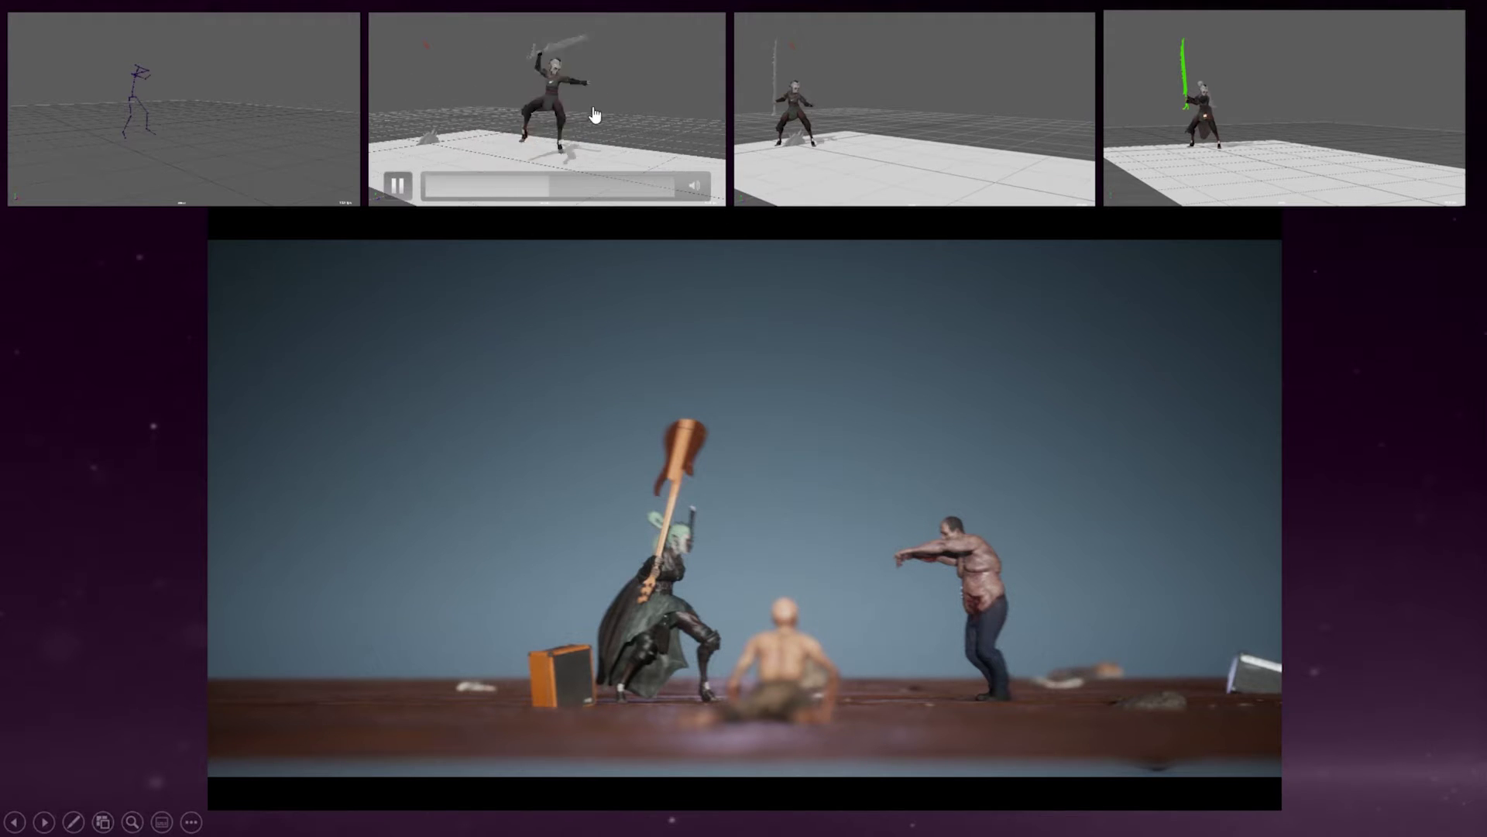
# Step: Start the third and fourth thumbnail clips, then seek the fourth back near its start
pyautogui.click(764, 189)
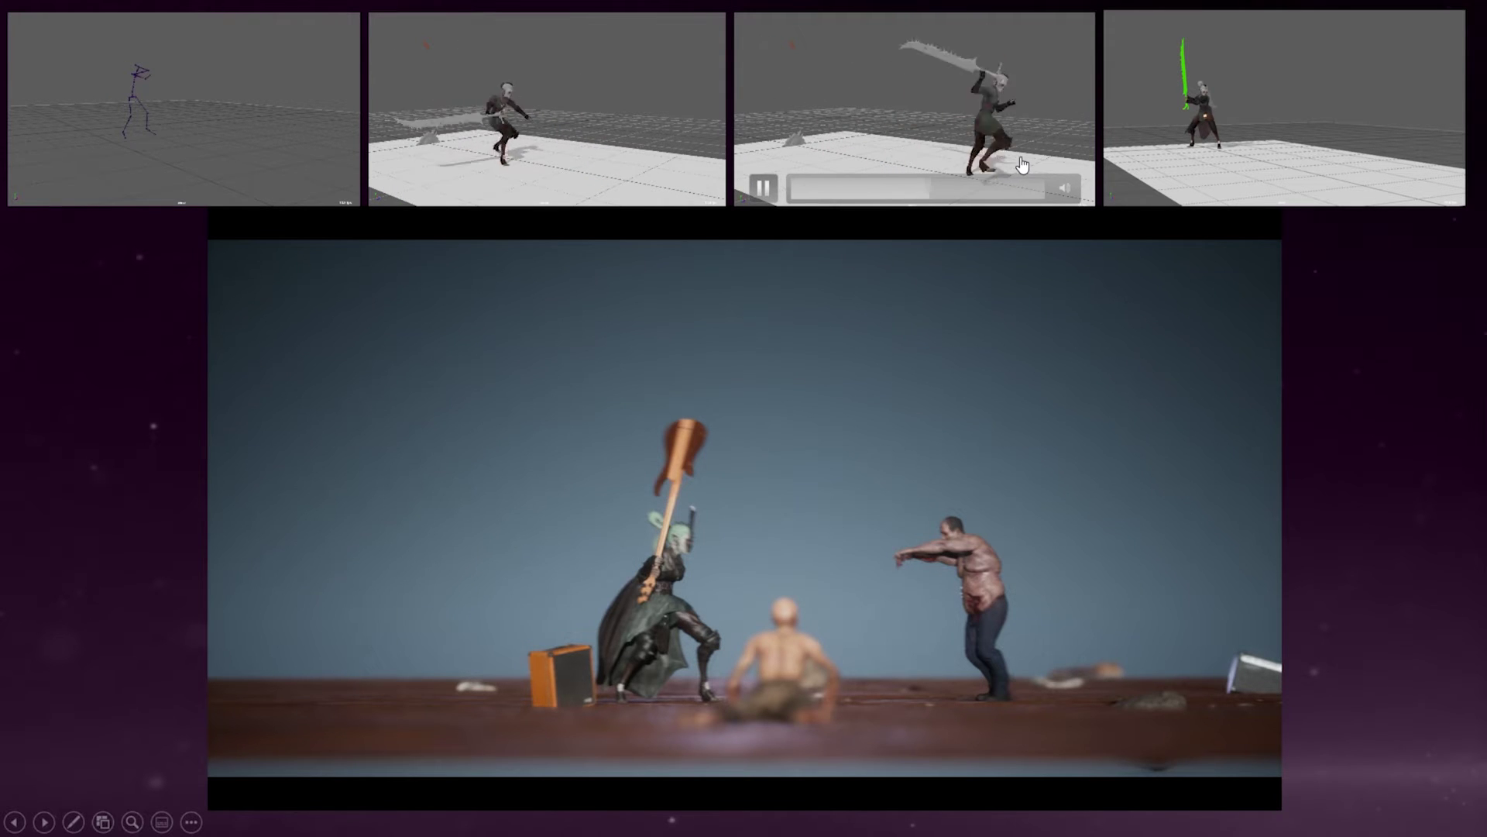
pyautogui.moveTo(1152, 193)
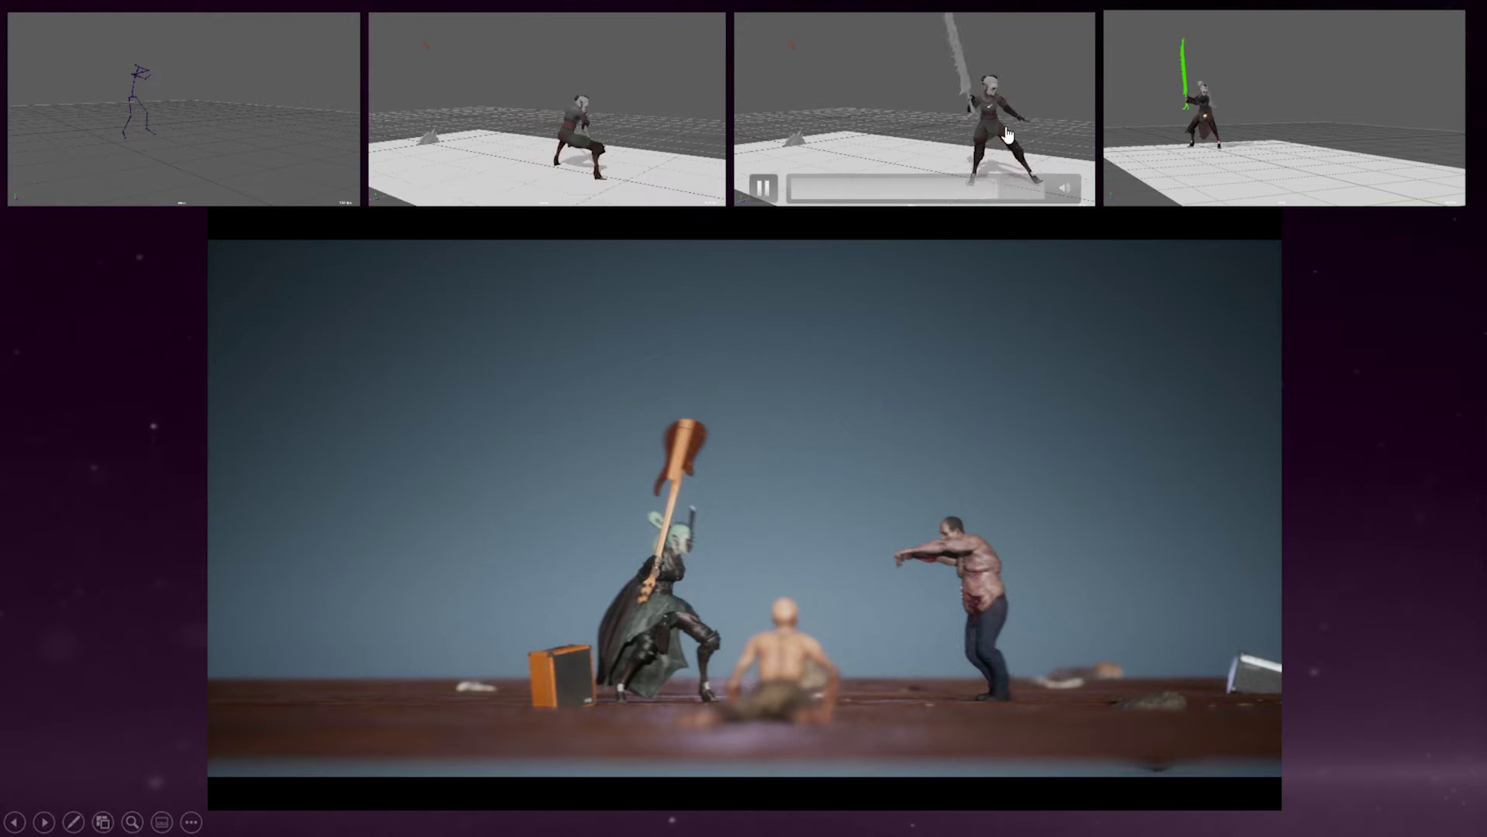
pyautogui.moveTo(581, 152)
pyautogui.moveTo(935, 138)
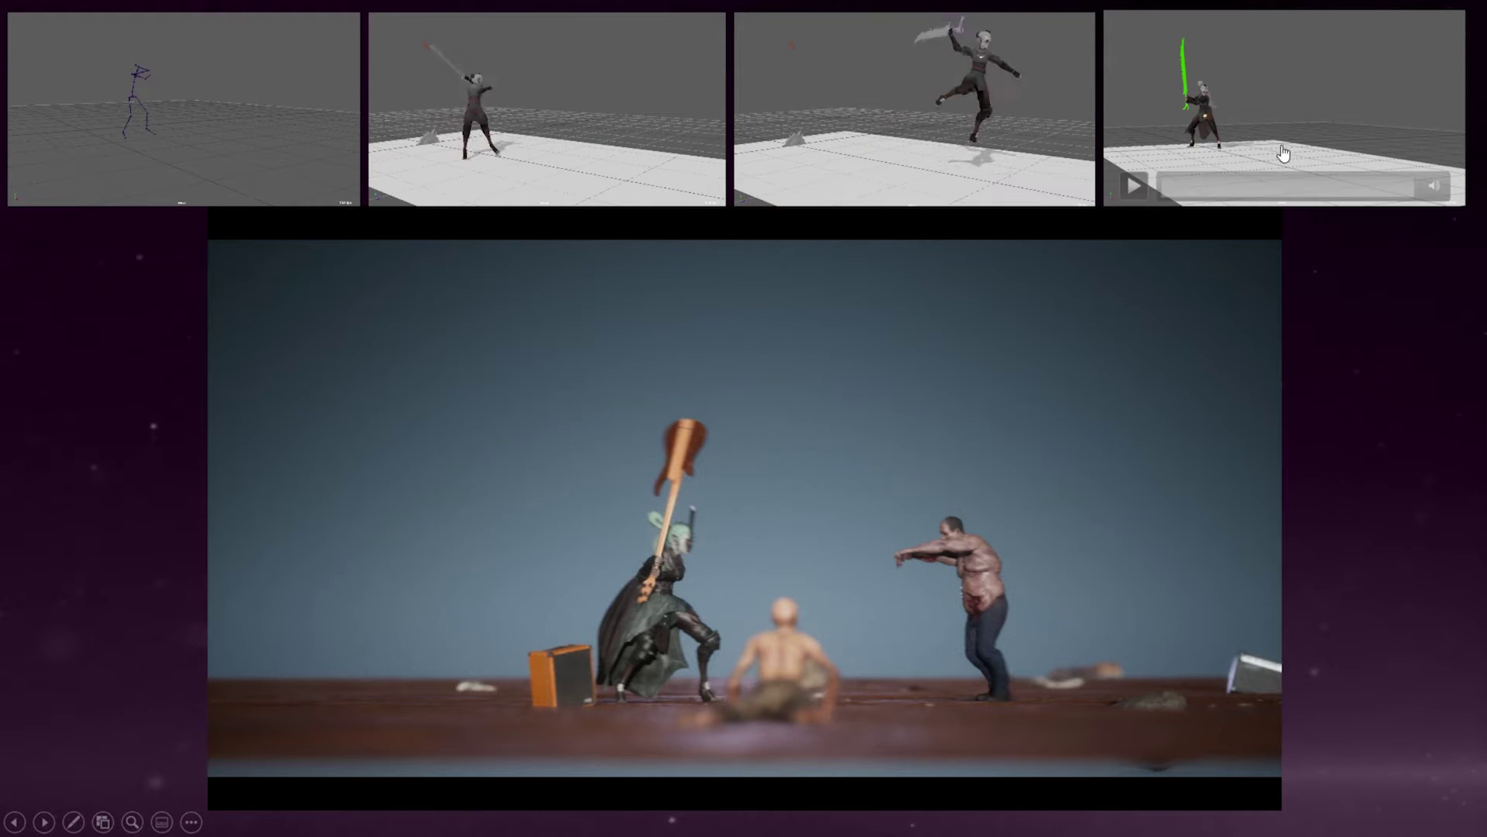
pyautogui.click(1135, 186)
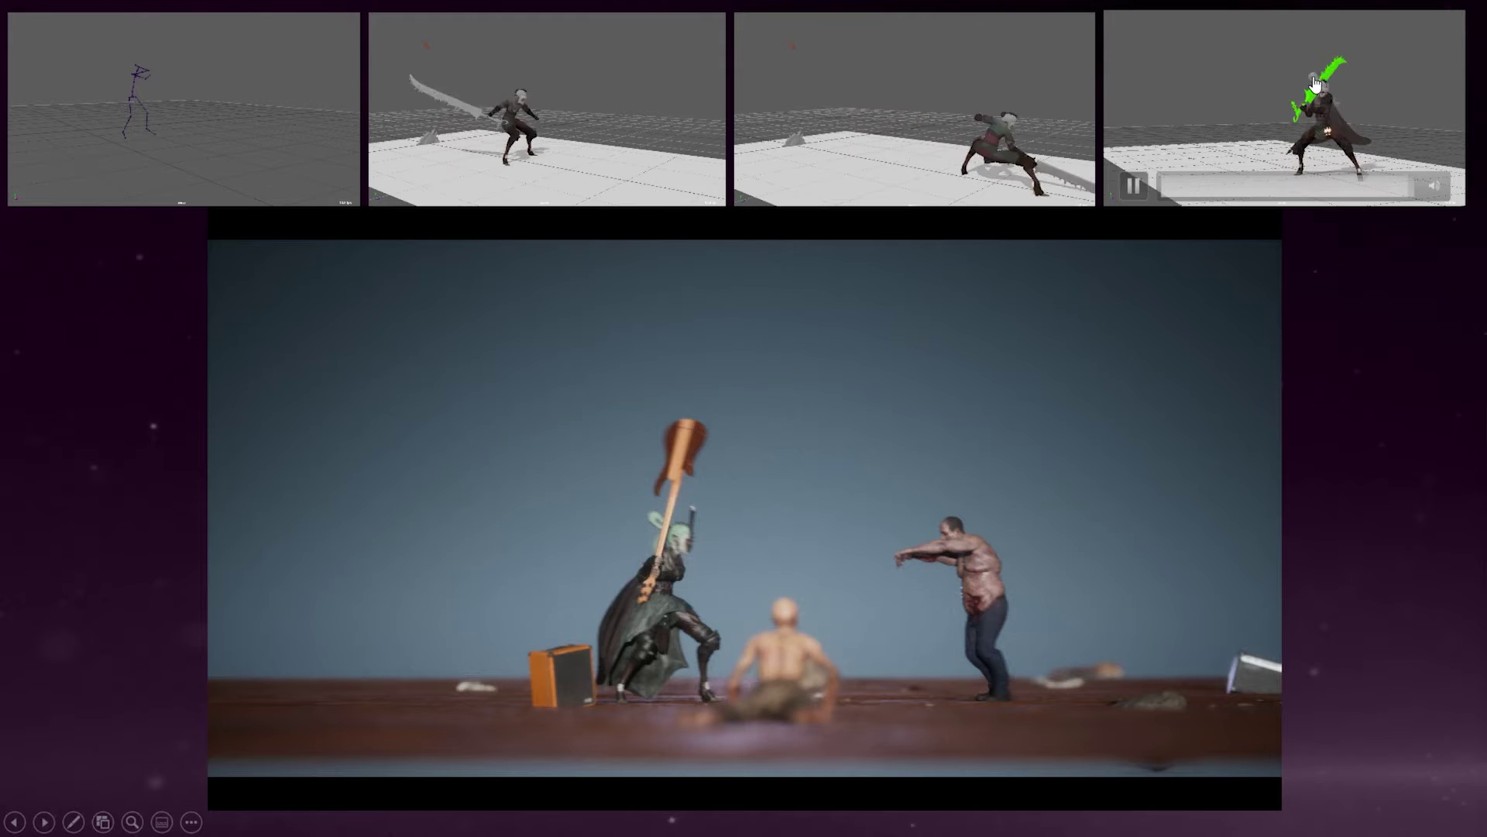
pyautogui.click(1188, 195)
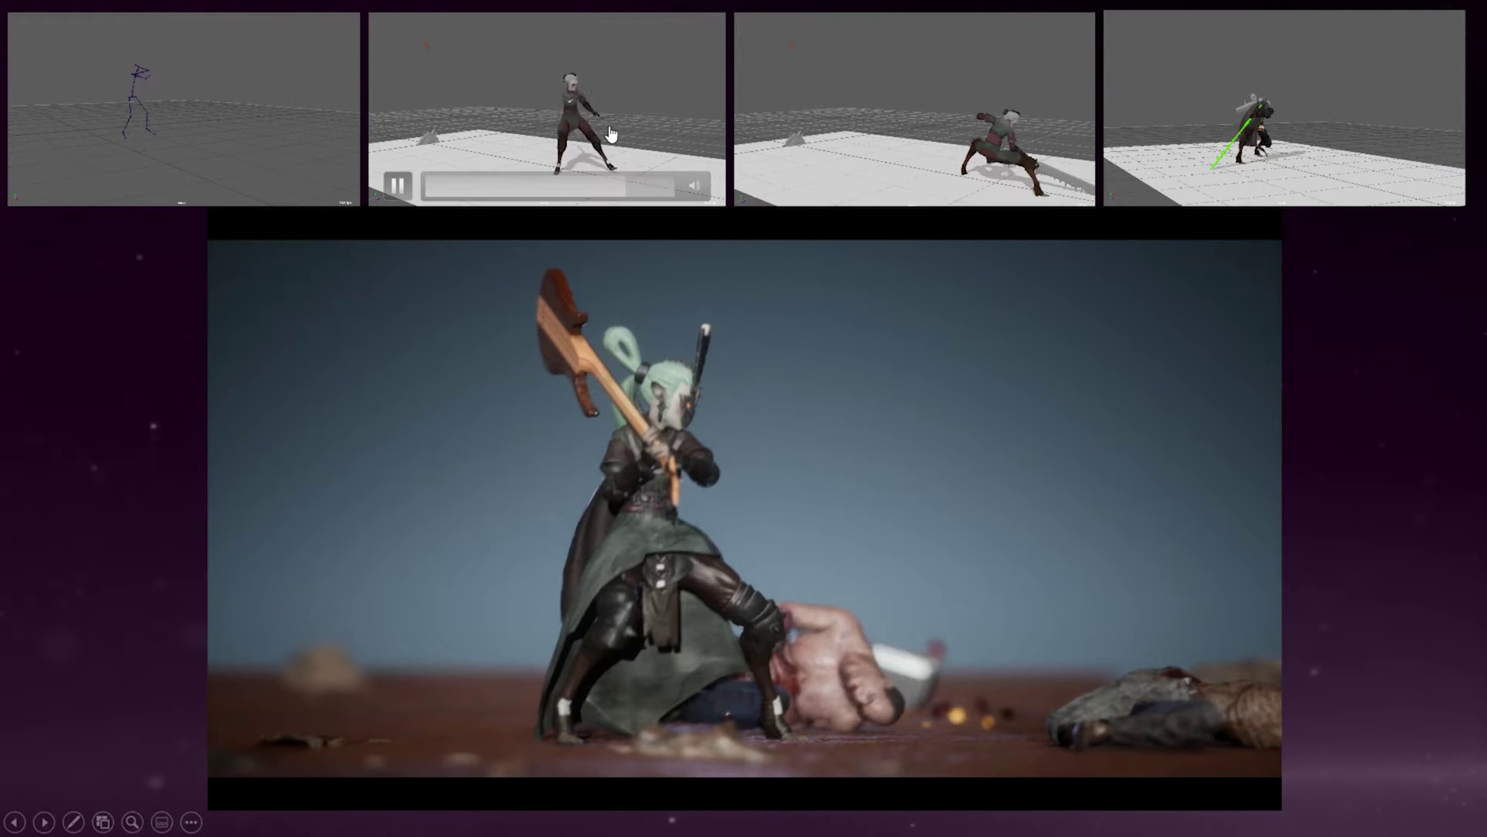
# Step: Play the main toy-figure fight video from its media control bar
pyautogui.moveTo(582, 468)
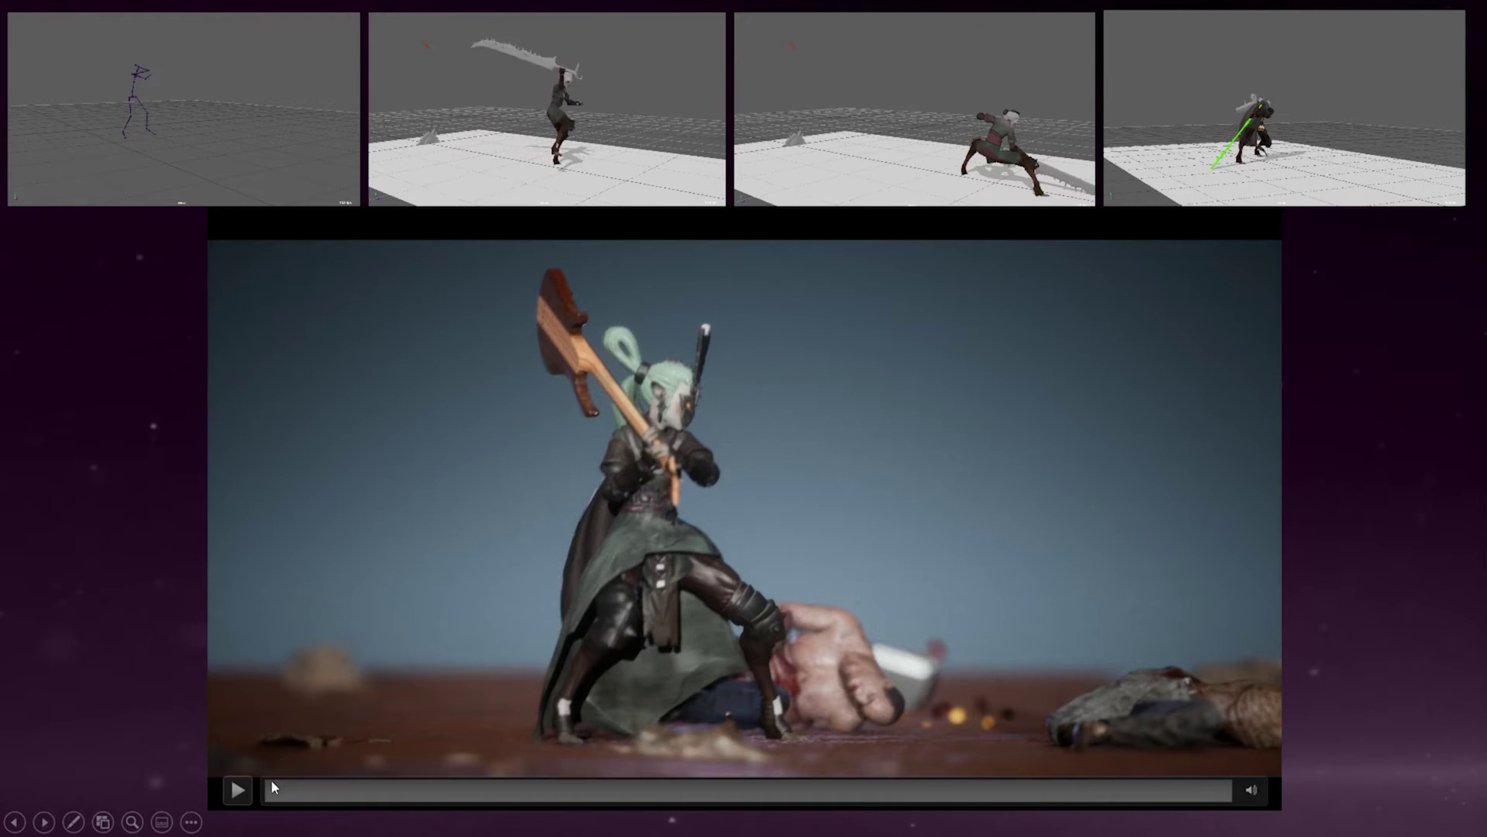
pyautogui.click(237, 789)
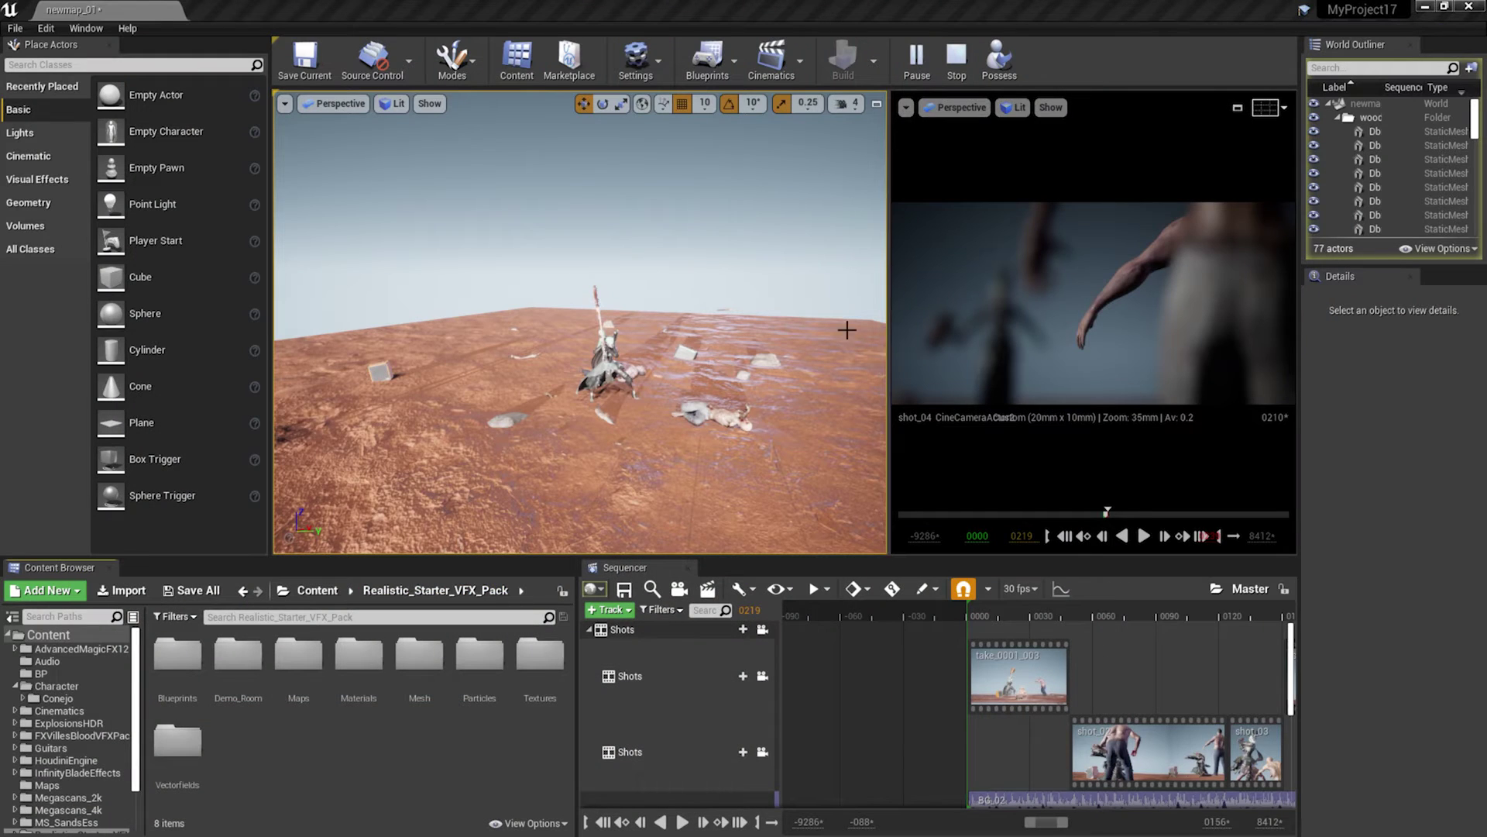
# Step: Widen the cinematic camera view, select the Plane actor, and start the sequence playing
pyautogui.moveTo(889, 332); pyautogui.dragTo(657, 428)
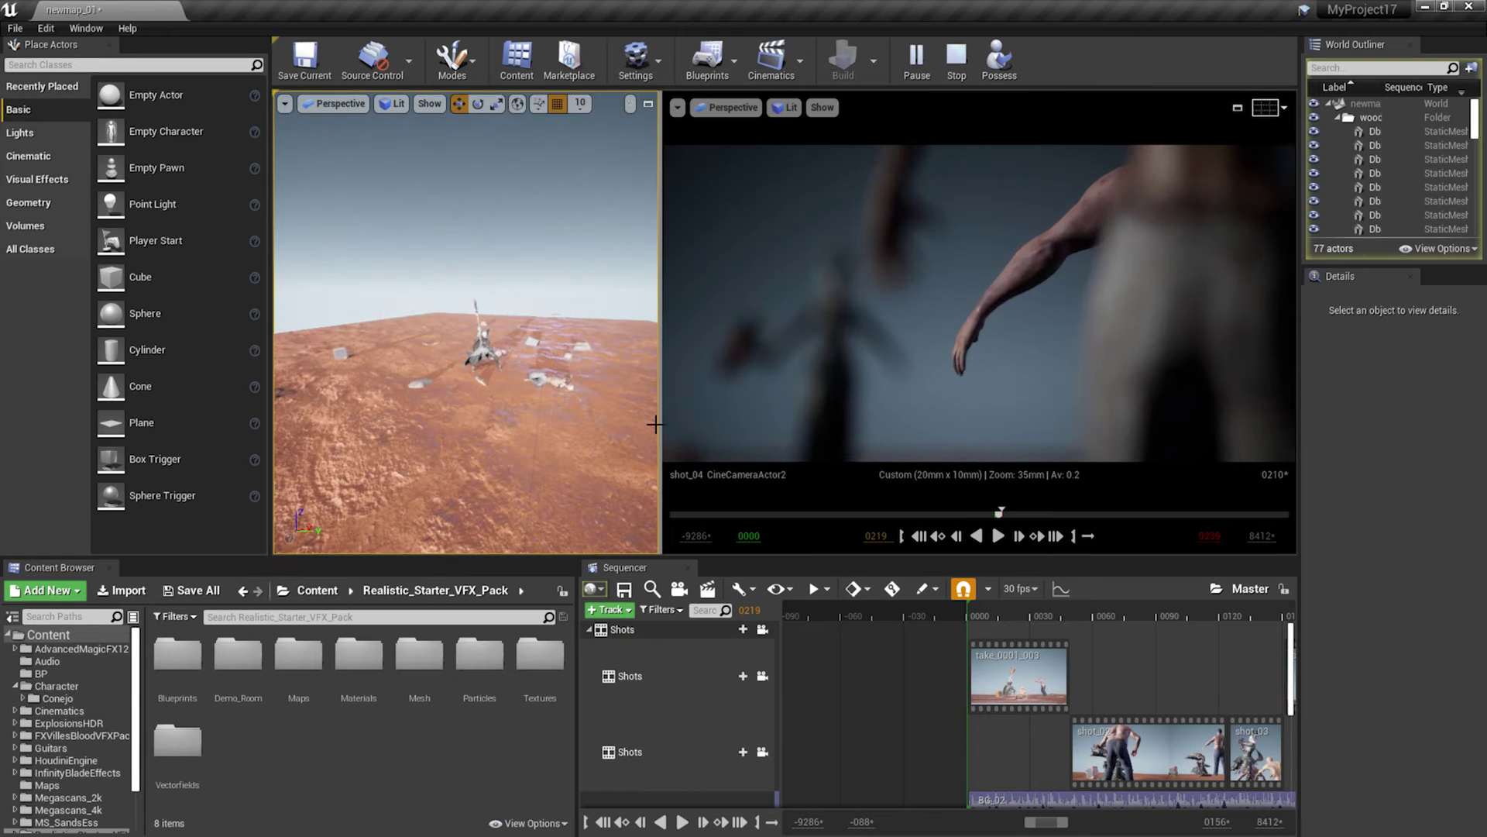
pyautogui.click(999, 536)
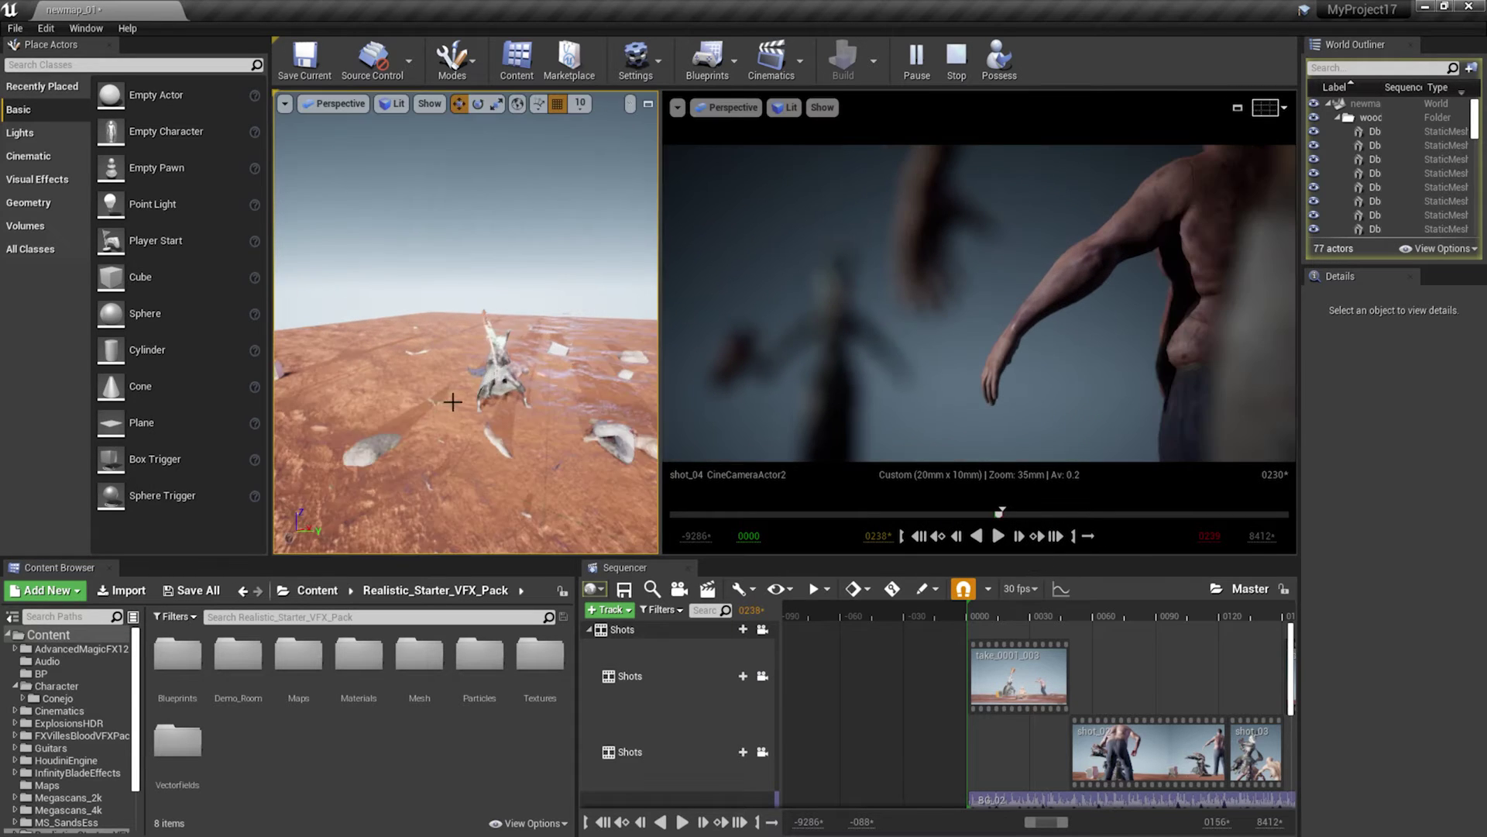
pyautogui.click(525, 443)
pyautogui.scroll(-3, 526, 443)
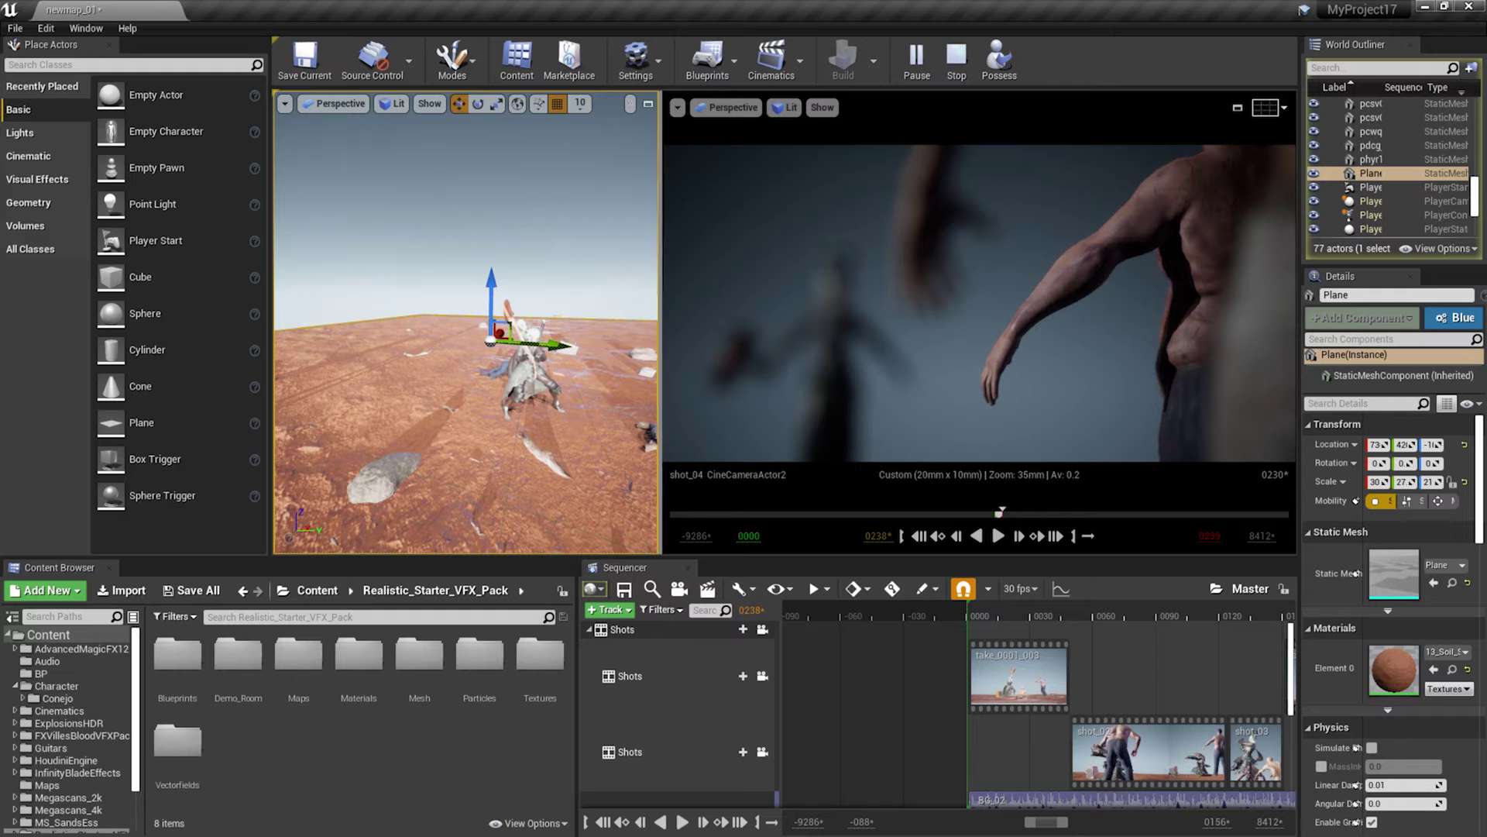
pyautogui.click(999, 536)
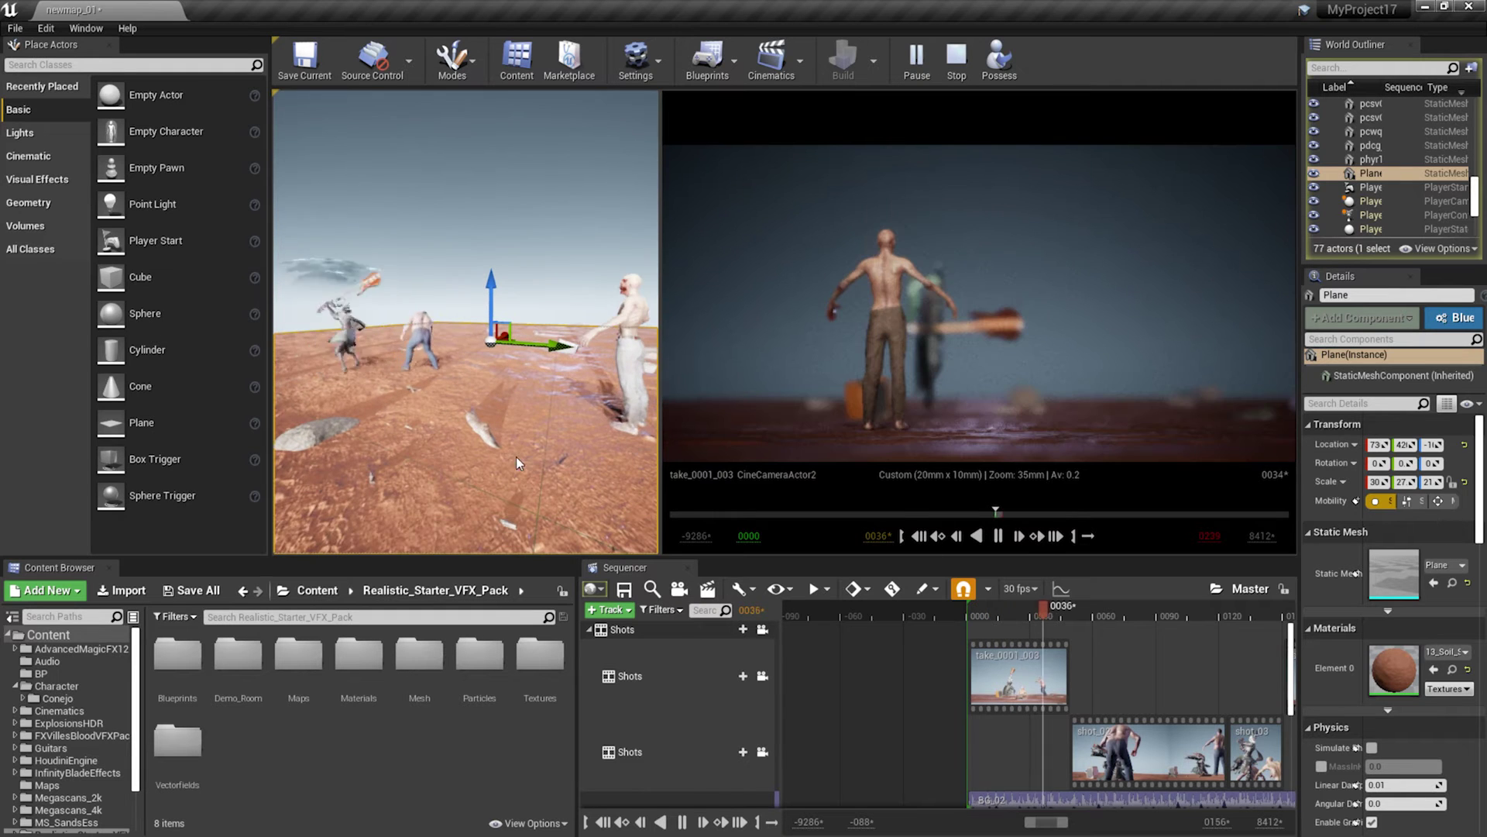
pyautogui.moveTo(650, 353); pyautogui.dragTo(806, 350)
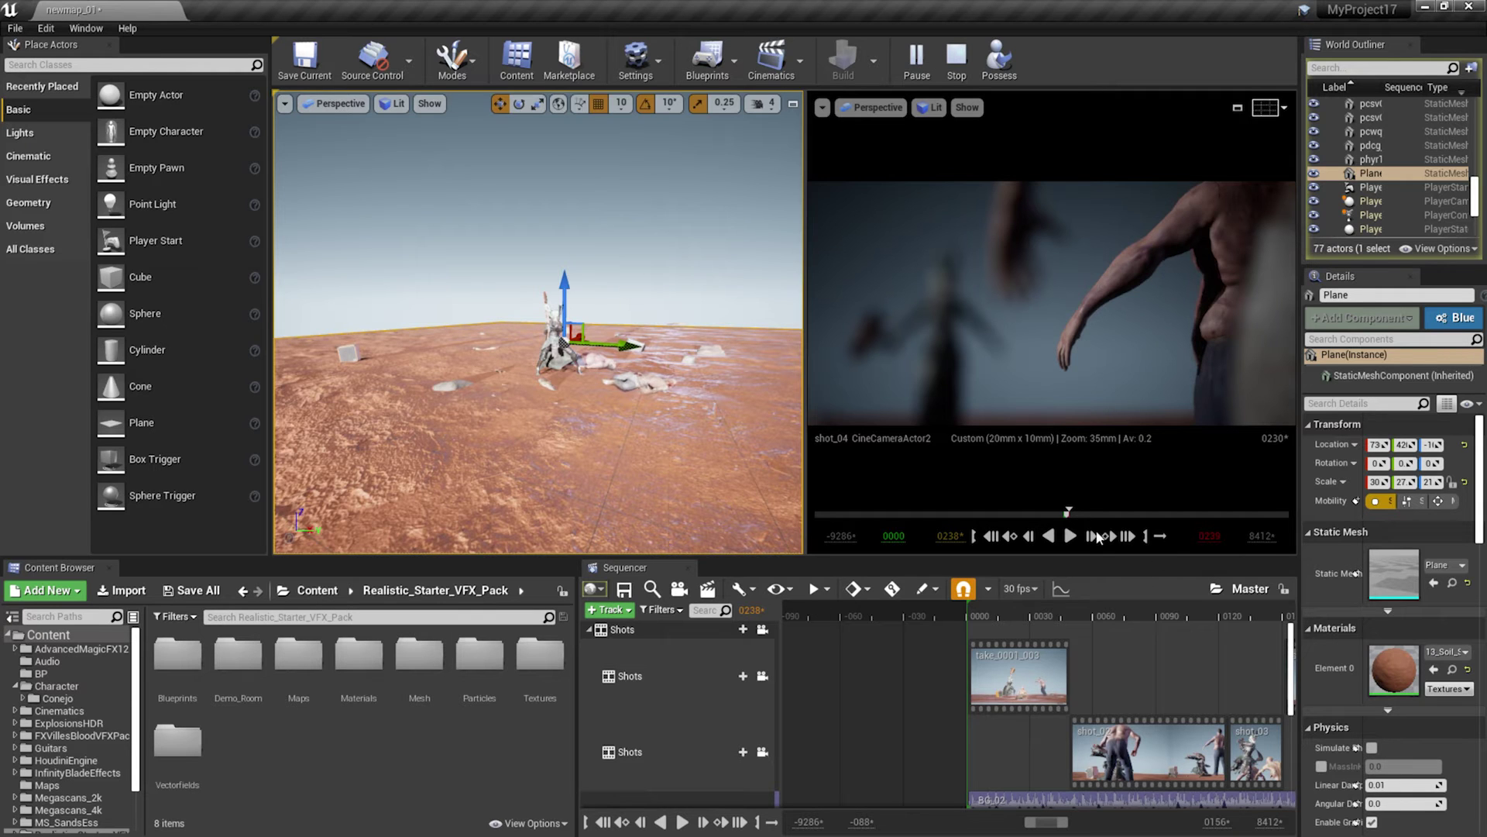
# Step: Replay the master sequence from the beginning, ending at frame 0029 on take_0001_003
pyautogui.click(1070, 536)
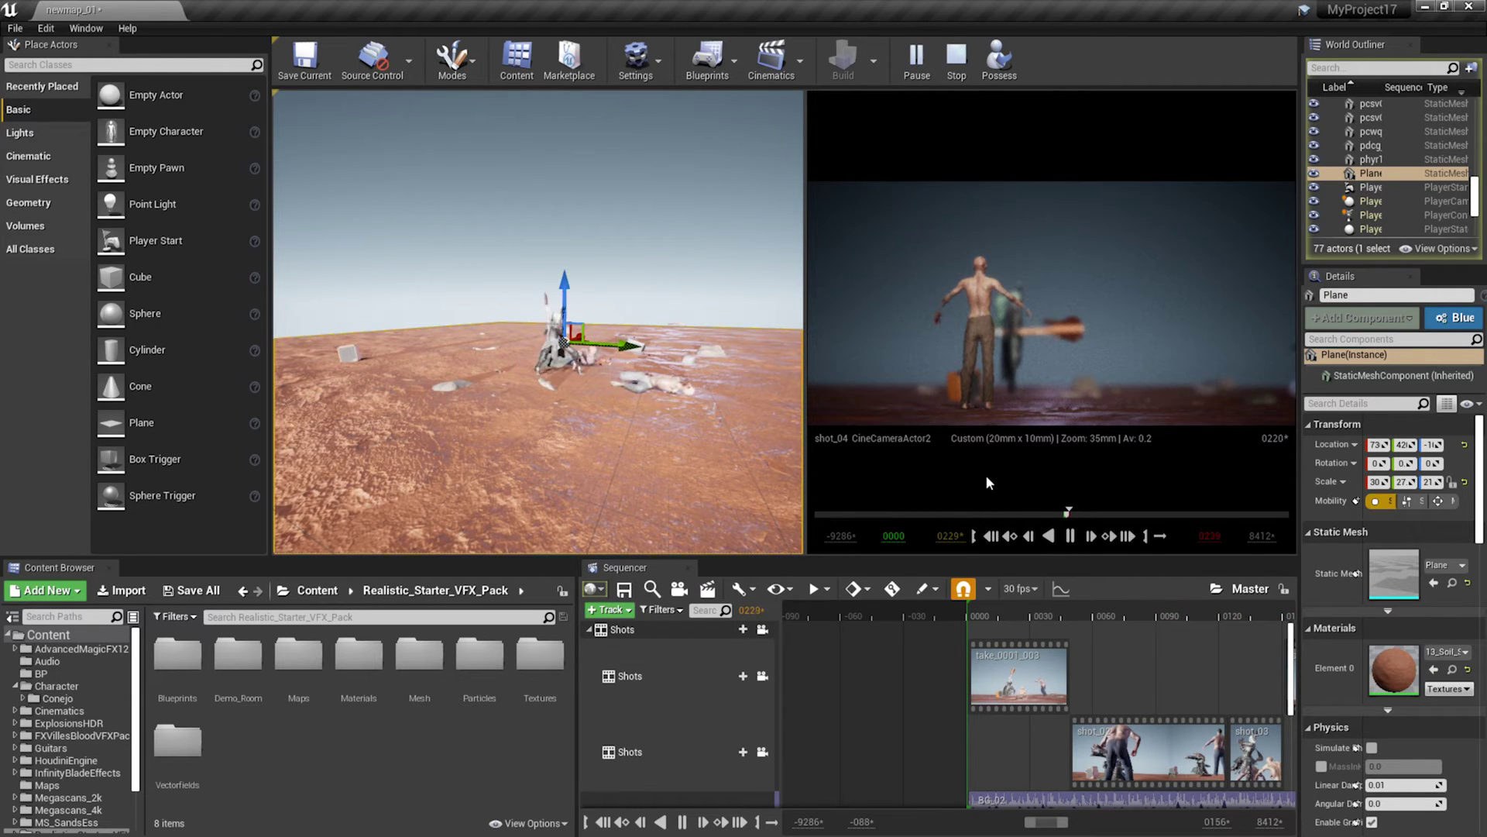
pyautogui.click(1072, 540)
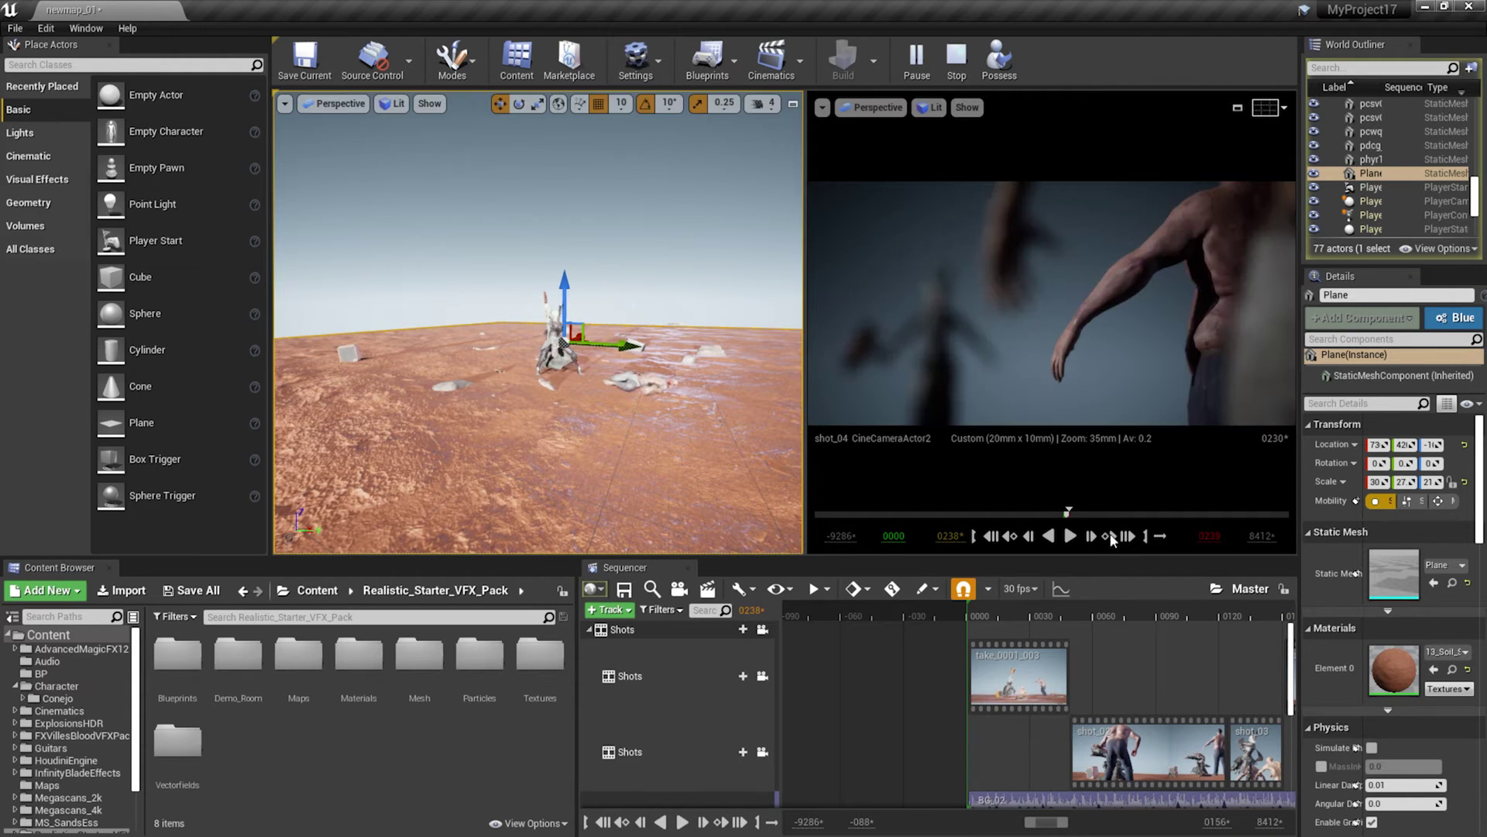
pyautogui.click(1074, 536)
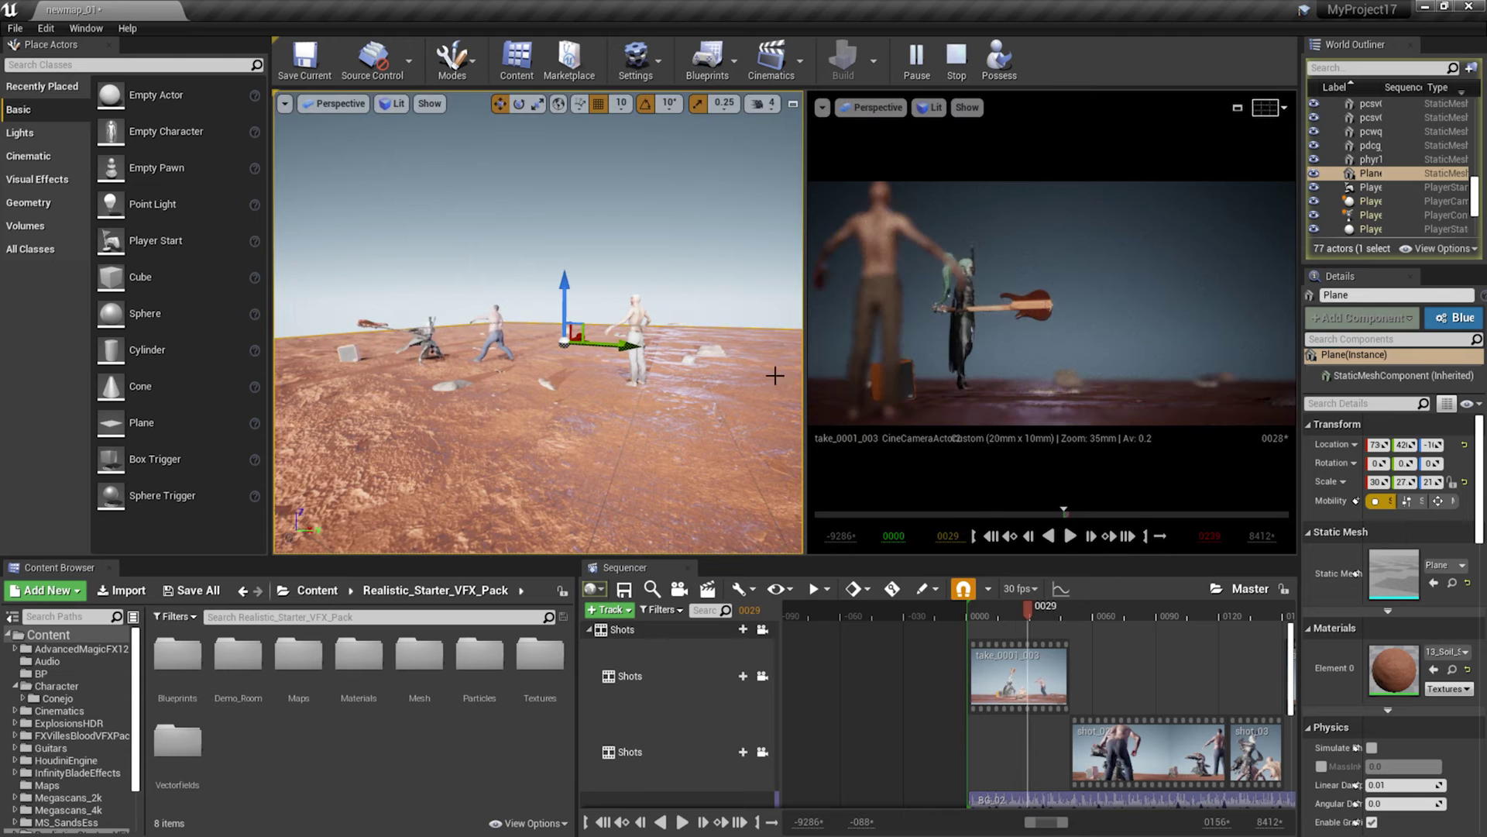
# Step: Enlarge the camera preview and shot timeline, then play the sequence from frame 0041
pyautogui.moveTo(804, 399); pyautogui.dragTo(665, 399)
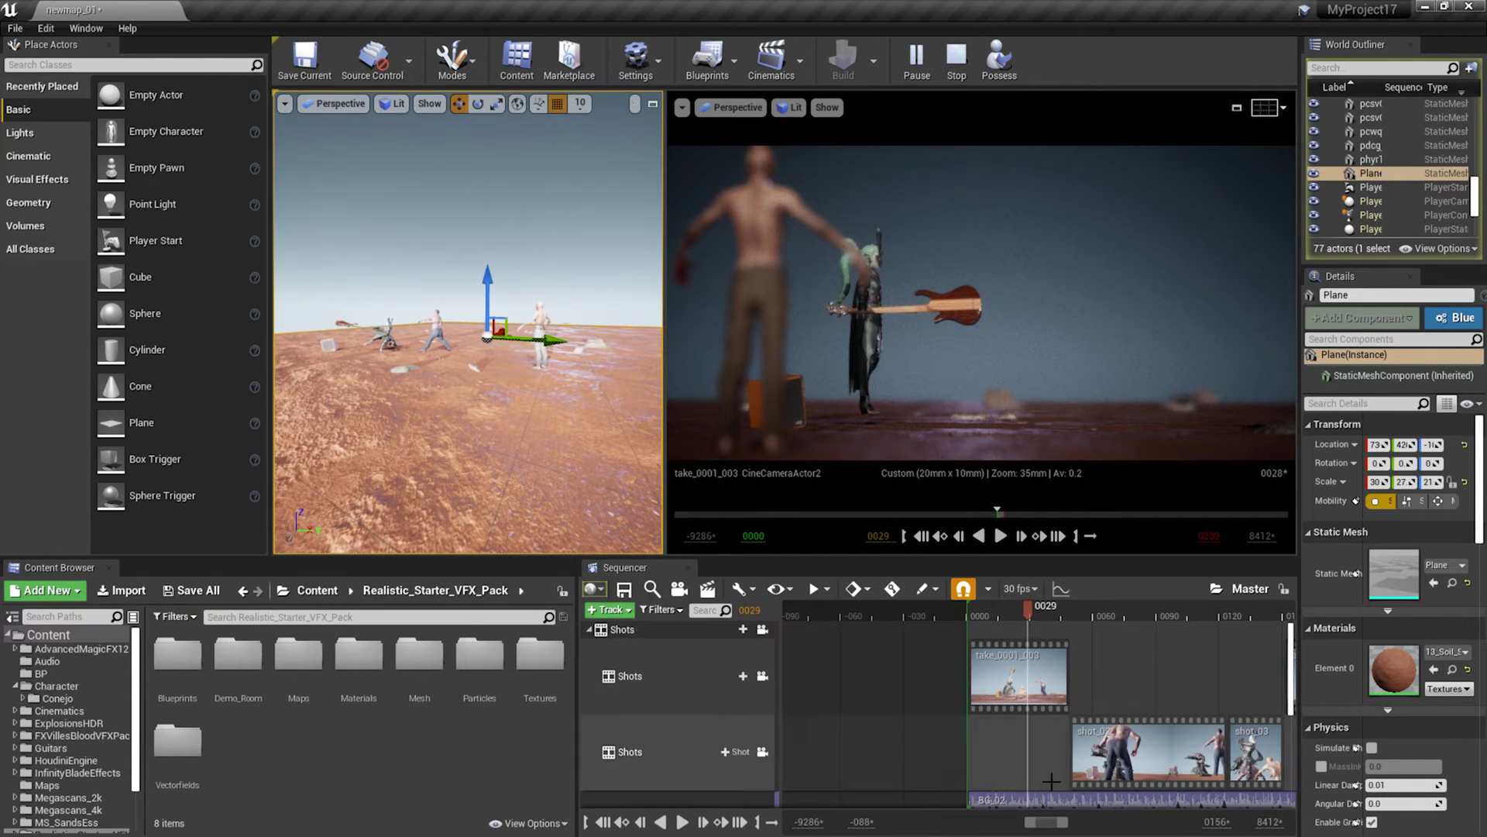
pyautogui.moveTo(579, 697); pyautogui.dragTo(304, 698)
pyautogui.moveTo(830, 612); pyautogui.dragTo(854, 620)
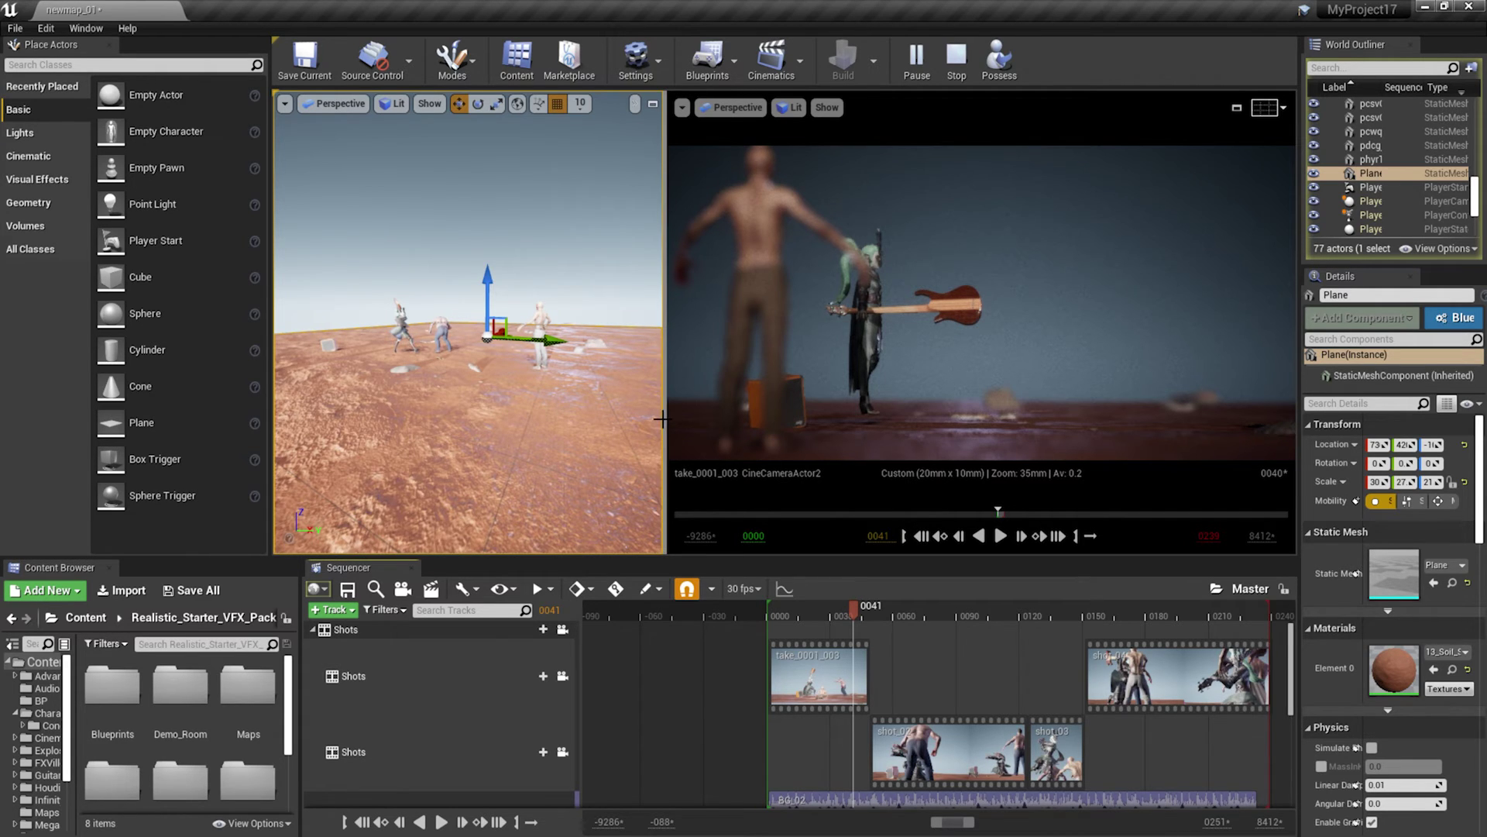
pyautogui.moveTo(665, 419); pyautogui.dragTo(554, 419)
pyautogui.click(945, 536)
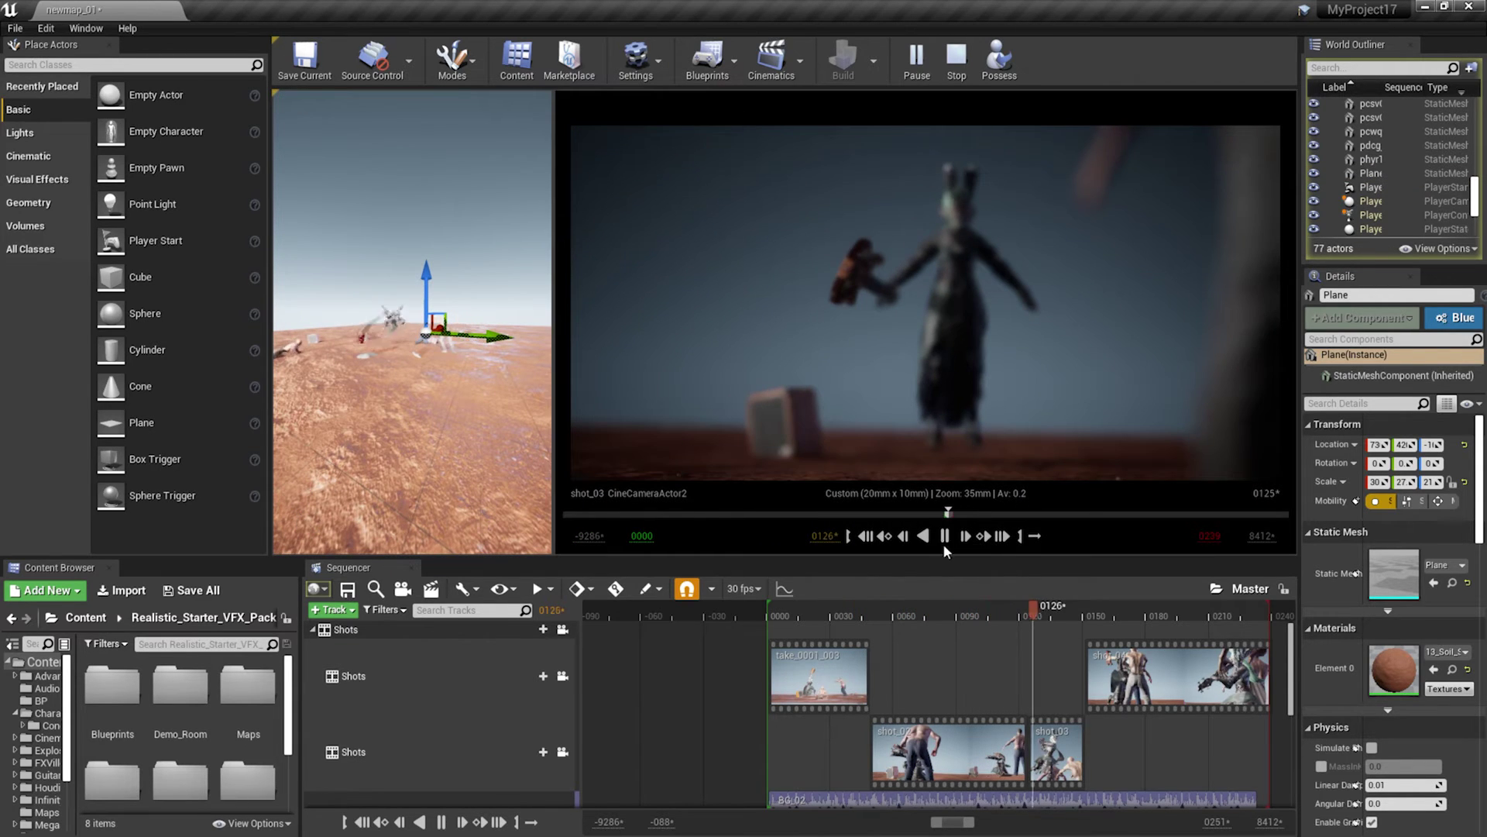
# Step: Stop the physics simulation, replay to frame 0232, then scrub back to shot_02 frame 0103
pyautogui.press('Escape')
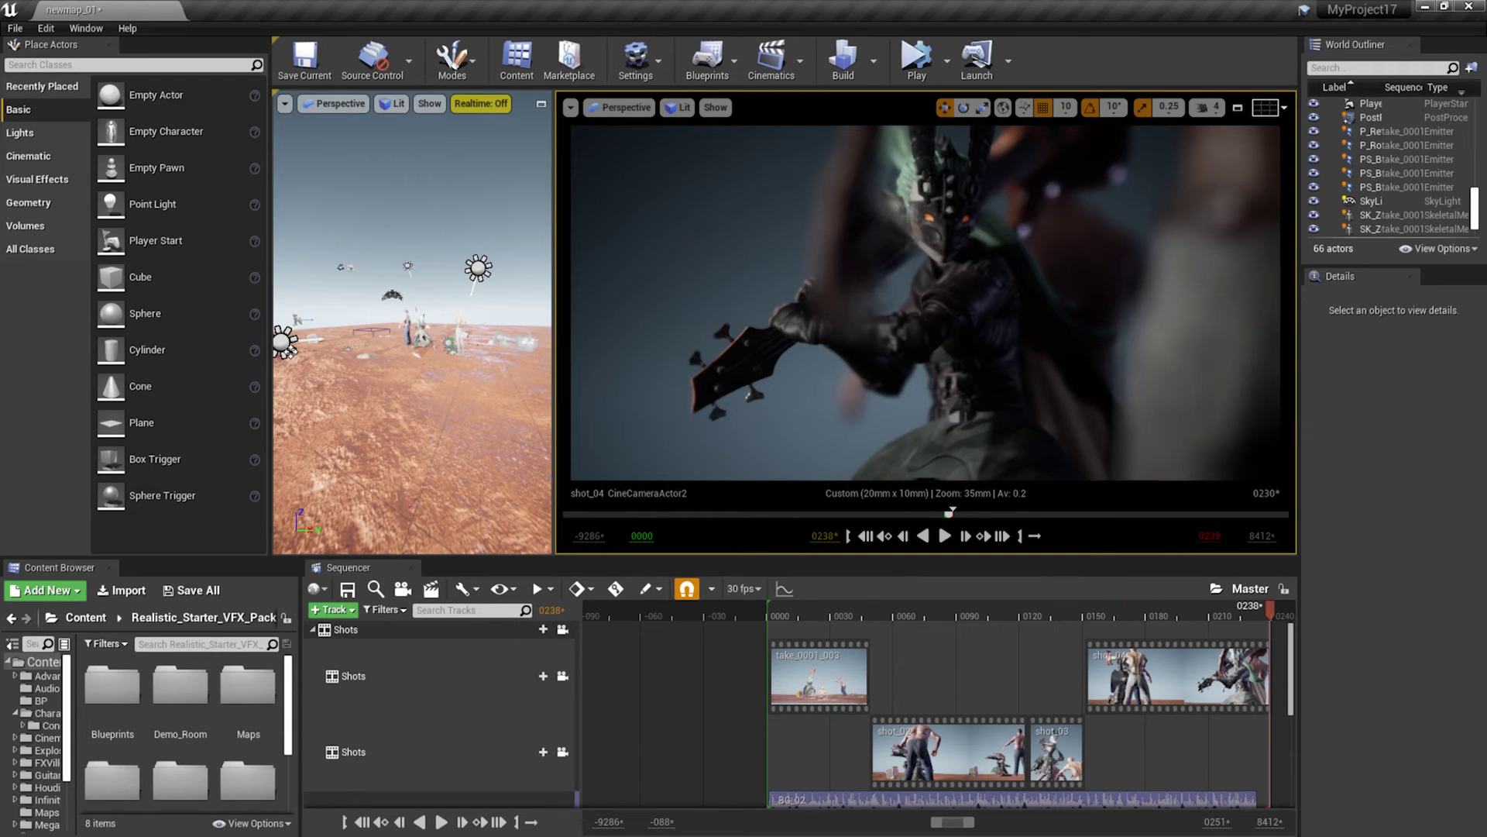
pyautogui.click(945, 535)
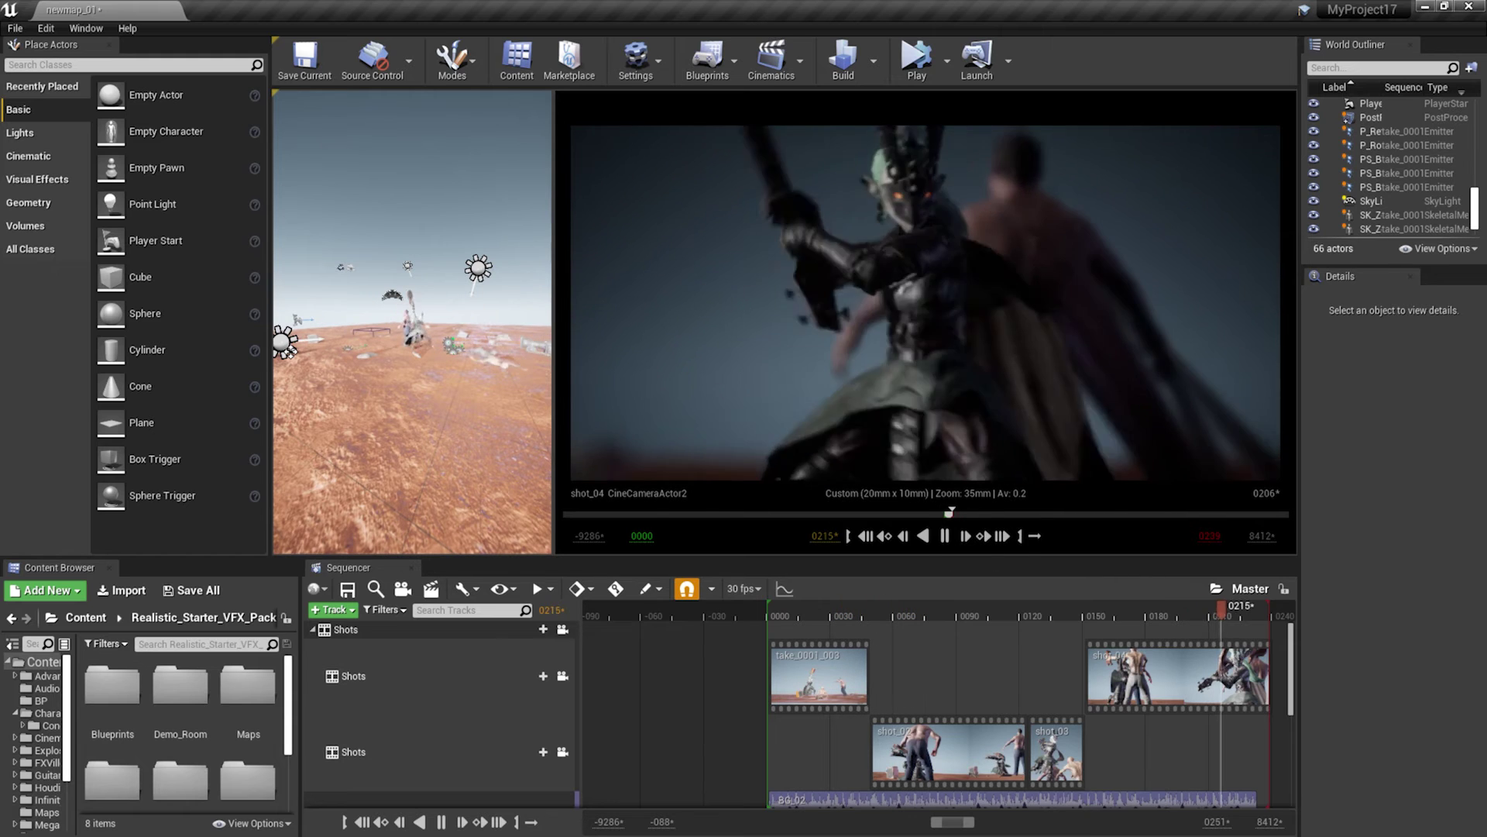
pyautogui.click(945, 537)
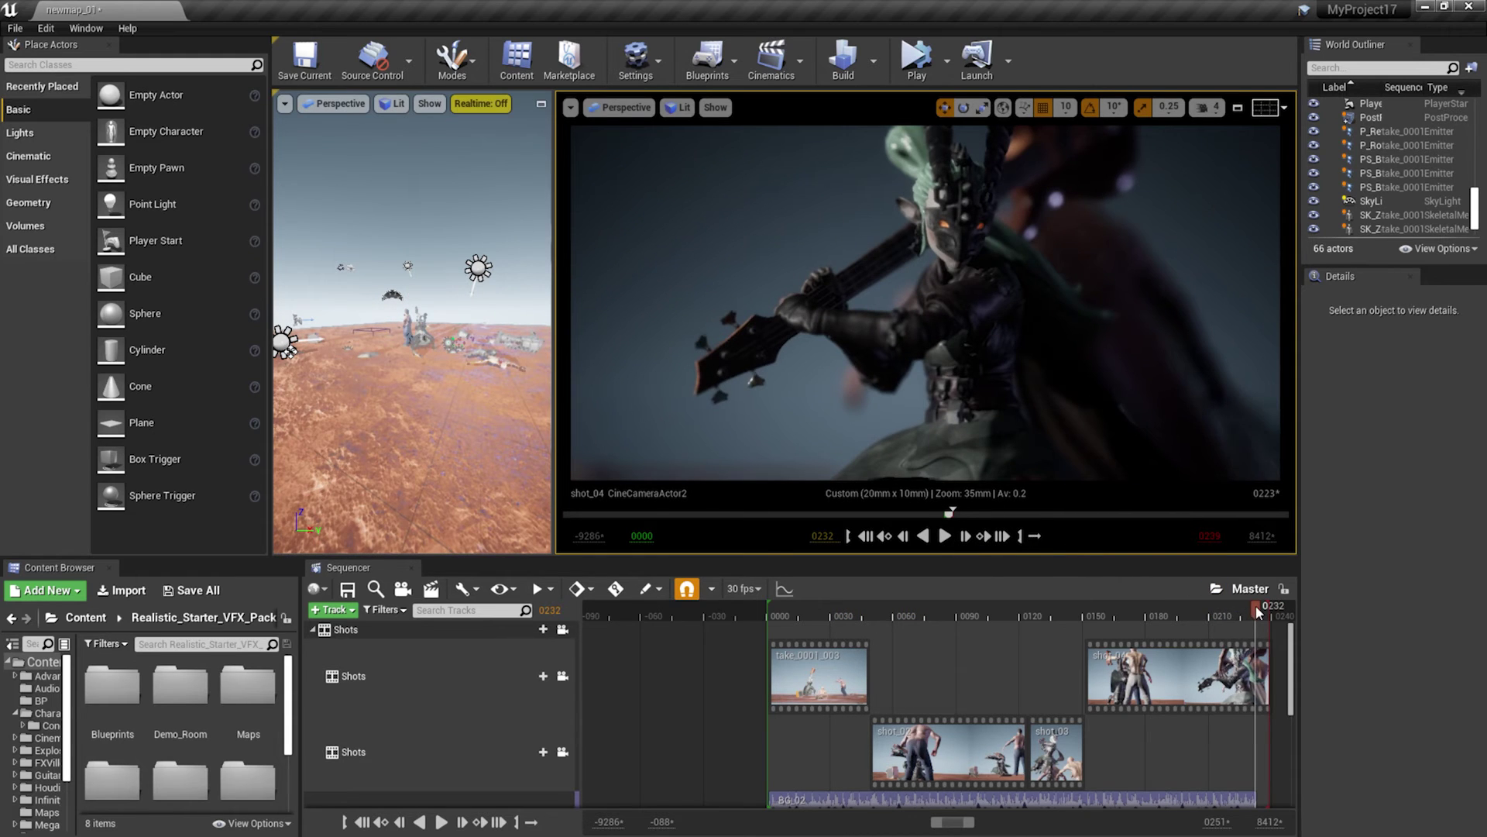
pyautogui.moveTo(1257, 611); pyautogui.dragTo(1005, 607)
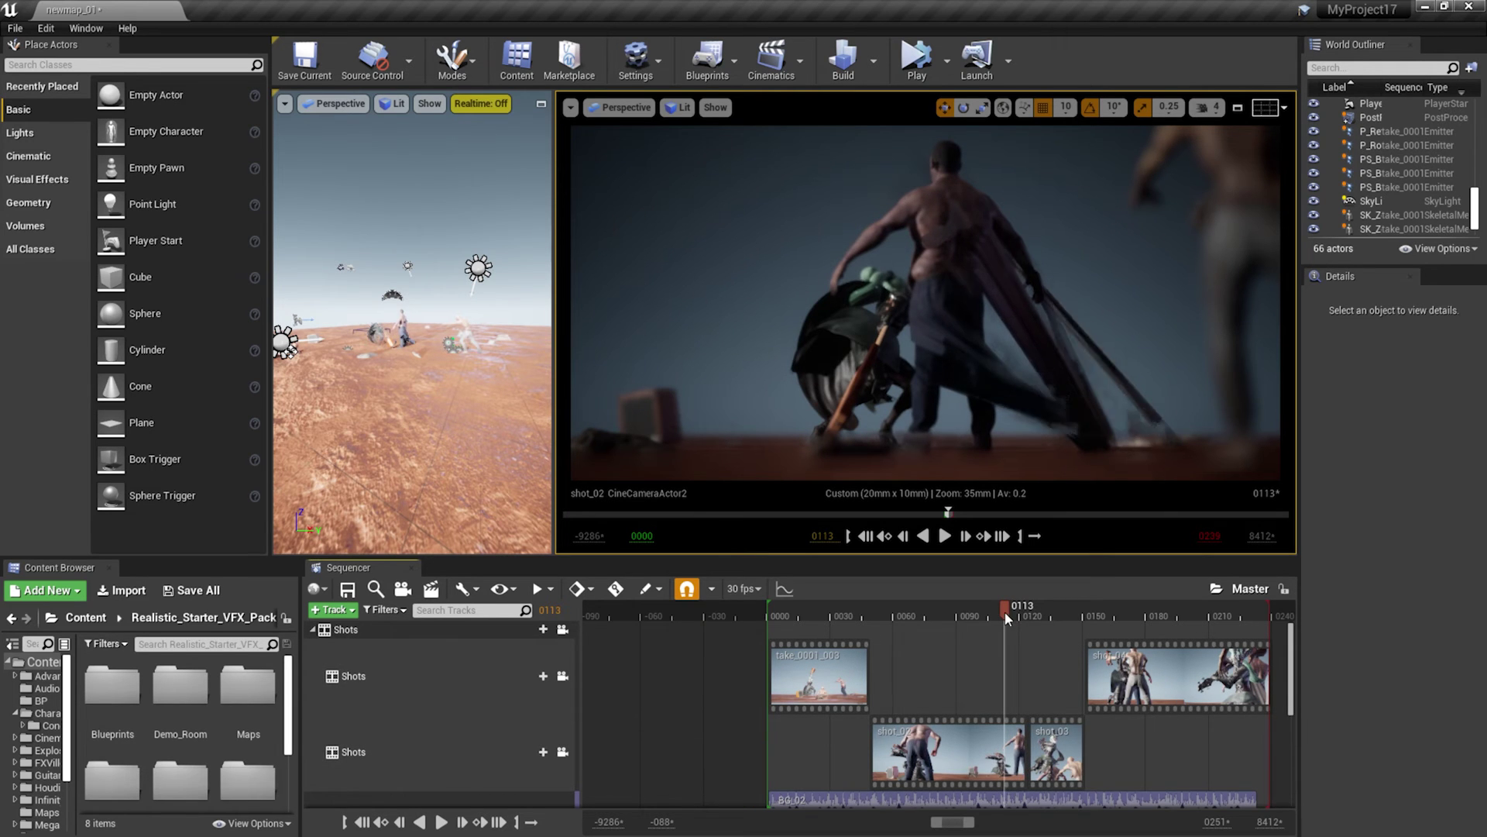
pyautogui.moveTo(1005, 611)
pyautogui.mouseDown()
pyautogui.moveTo(1032, 606)
pyautogui.moveTo(963, 612)
pyautogui.moveTo(1022, 610)
pyautogui.moveTo(969, 612)
pyautogui.moveTo(984, 612)
pyautogui.mouseUp()
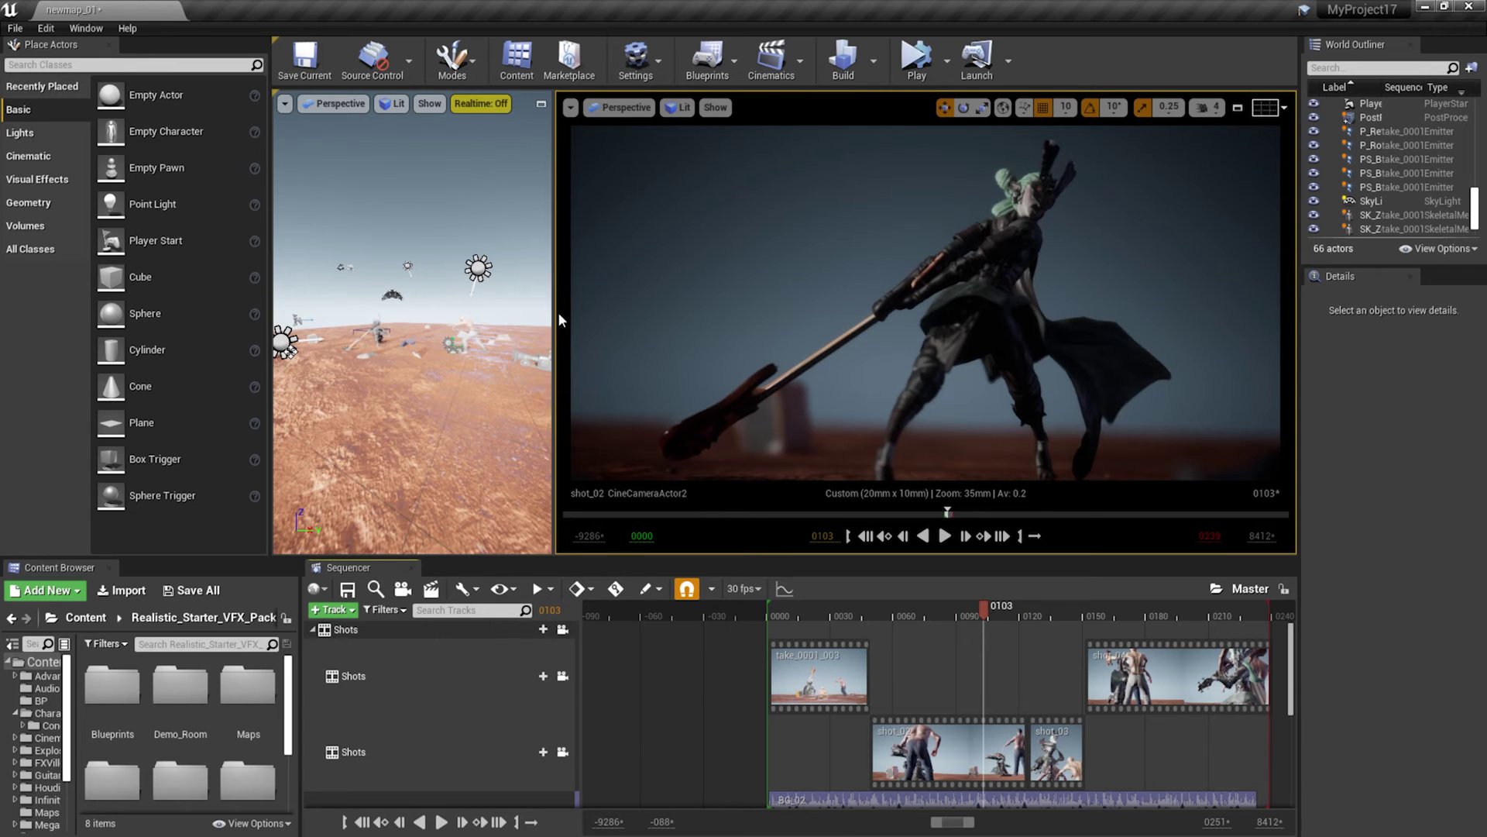
# Step: Enlarge the scene view, zoom in on the figure and zombie, set frame 0083, and start Simulate
pyautogui.moveTo(555, 310); pyautogui.dragTo(960, 310)
pyautogui.scroll(5, 598, 367)
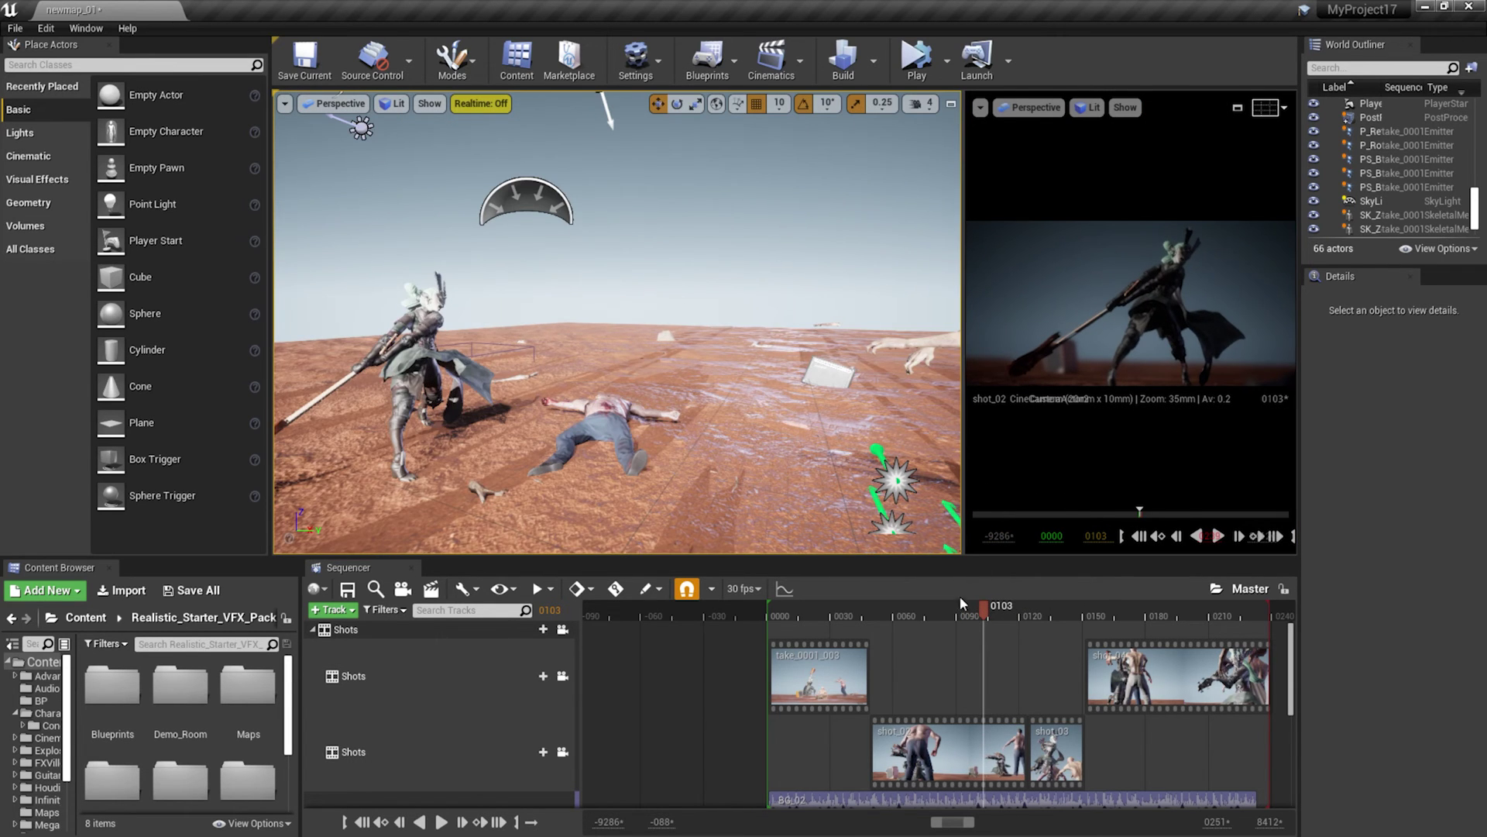
pyautogui.moveTo(980, 611); pyautogui.dragTo(950, 617)
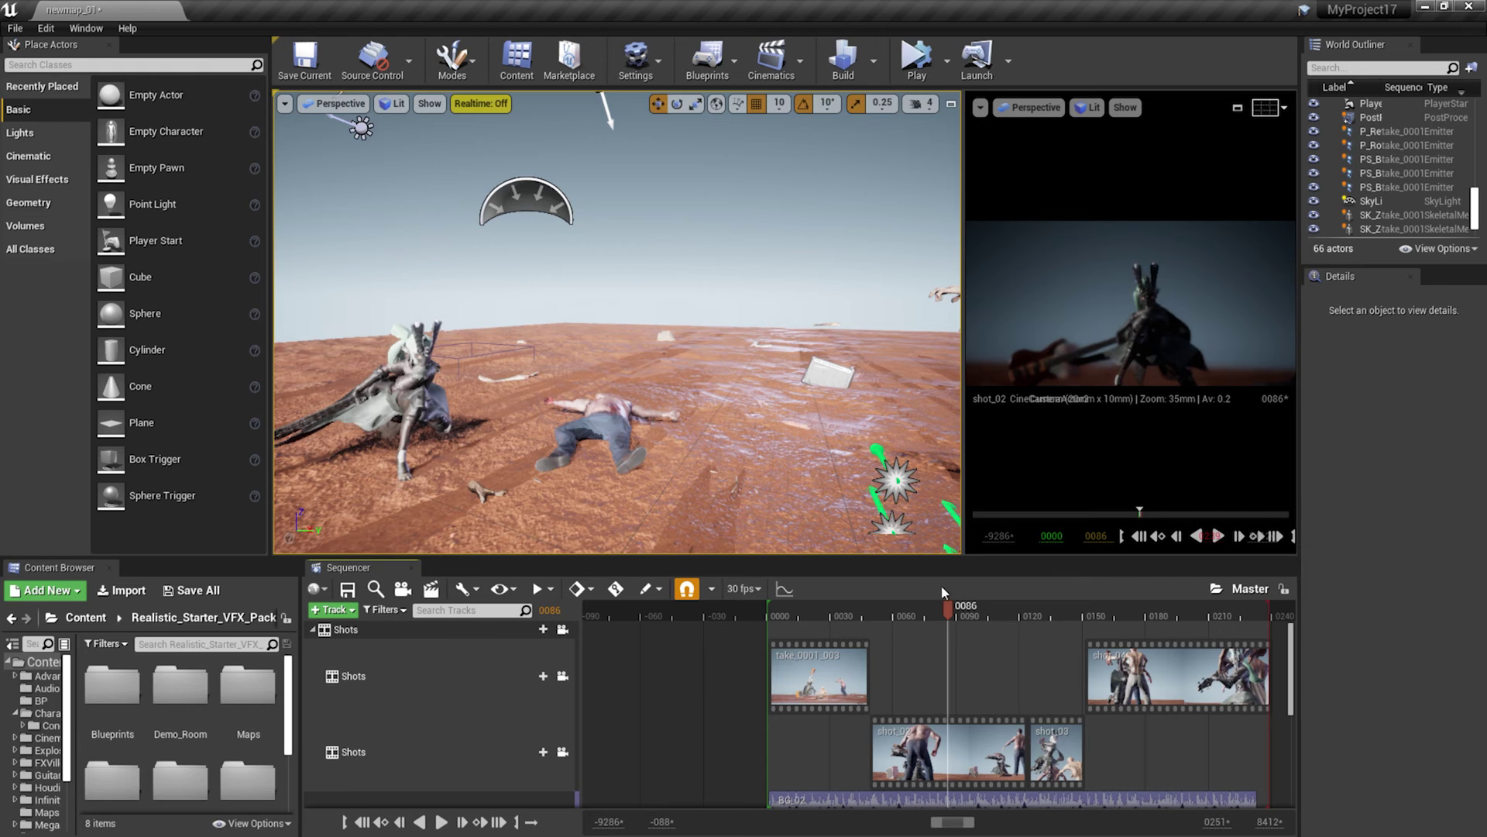
pyautogui.moveTo(955, 612); pyautogui.dragTo(945, 617)
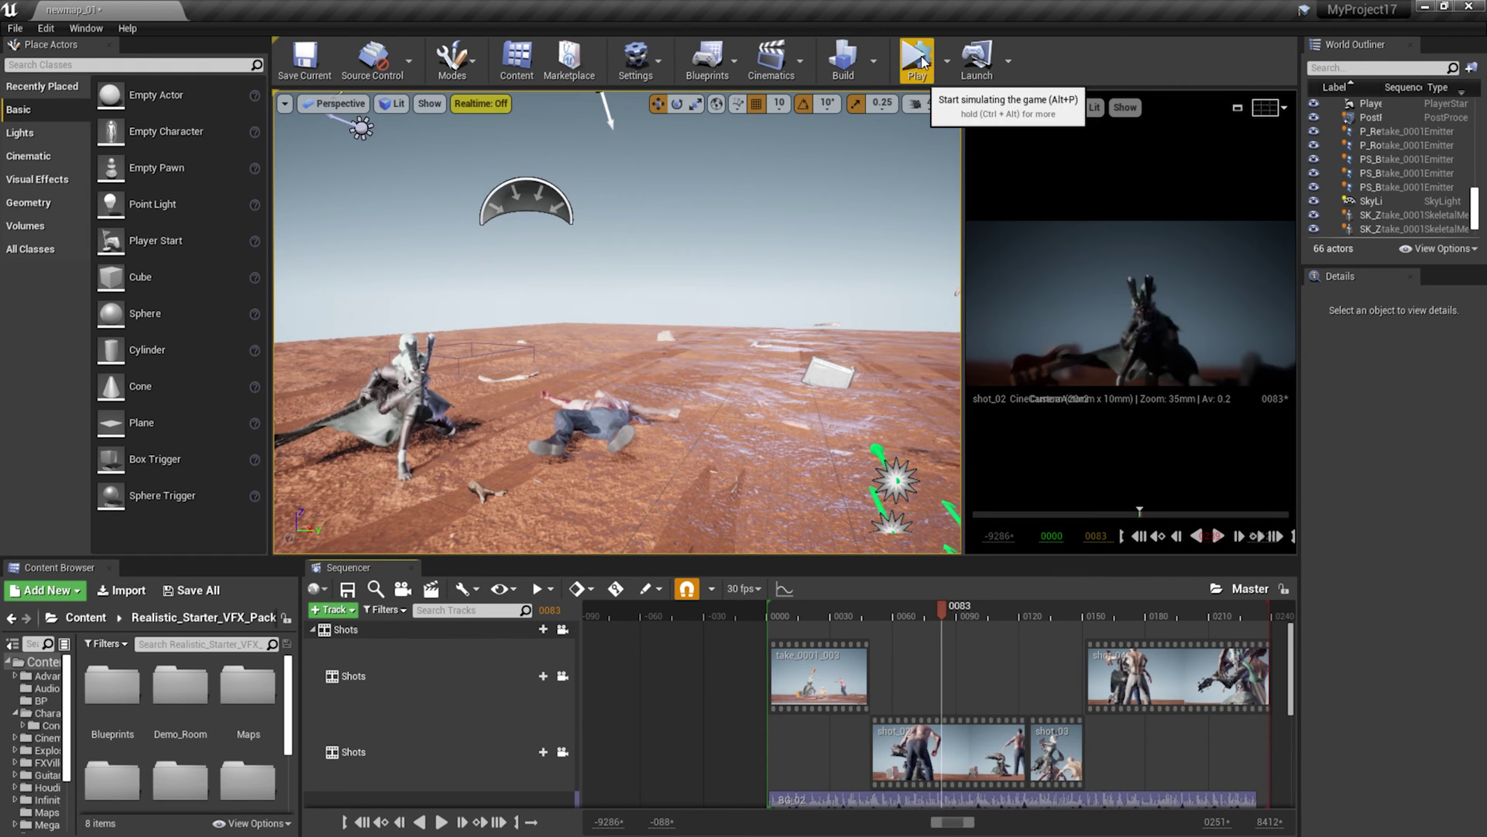
pyautogui.click(929, 74)
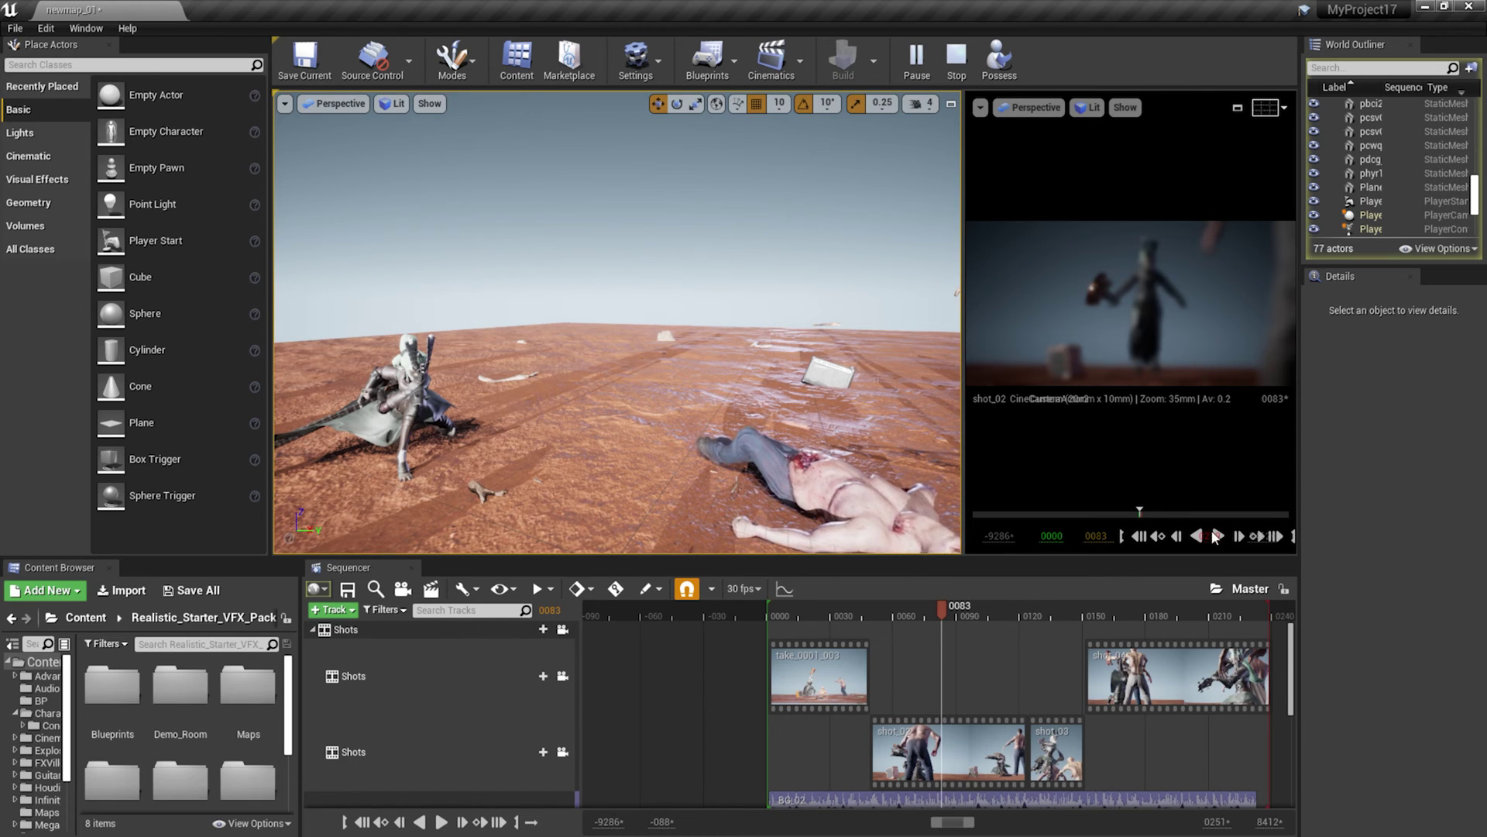
pyautogui.click(1207, 535)
# Step: Select the ground plane with the rotation gizmo and replay the sequence from the start
pyautogui.click(643, 355)
pyautogui.moveTo(537, 610); pyautogui.dragTo(475, 609)
pyautogui.press('e')
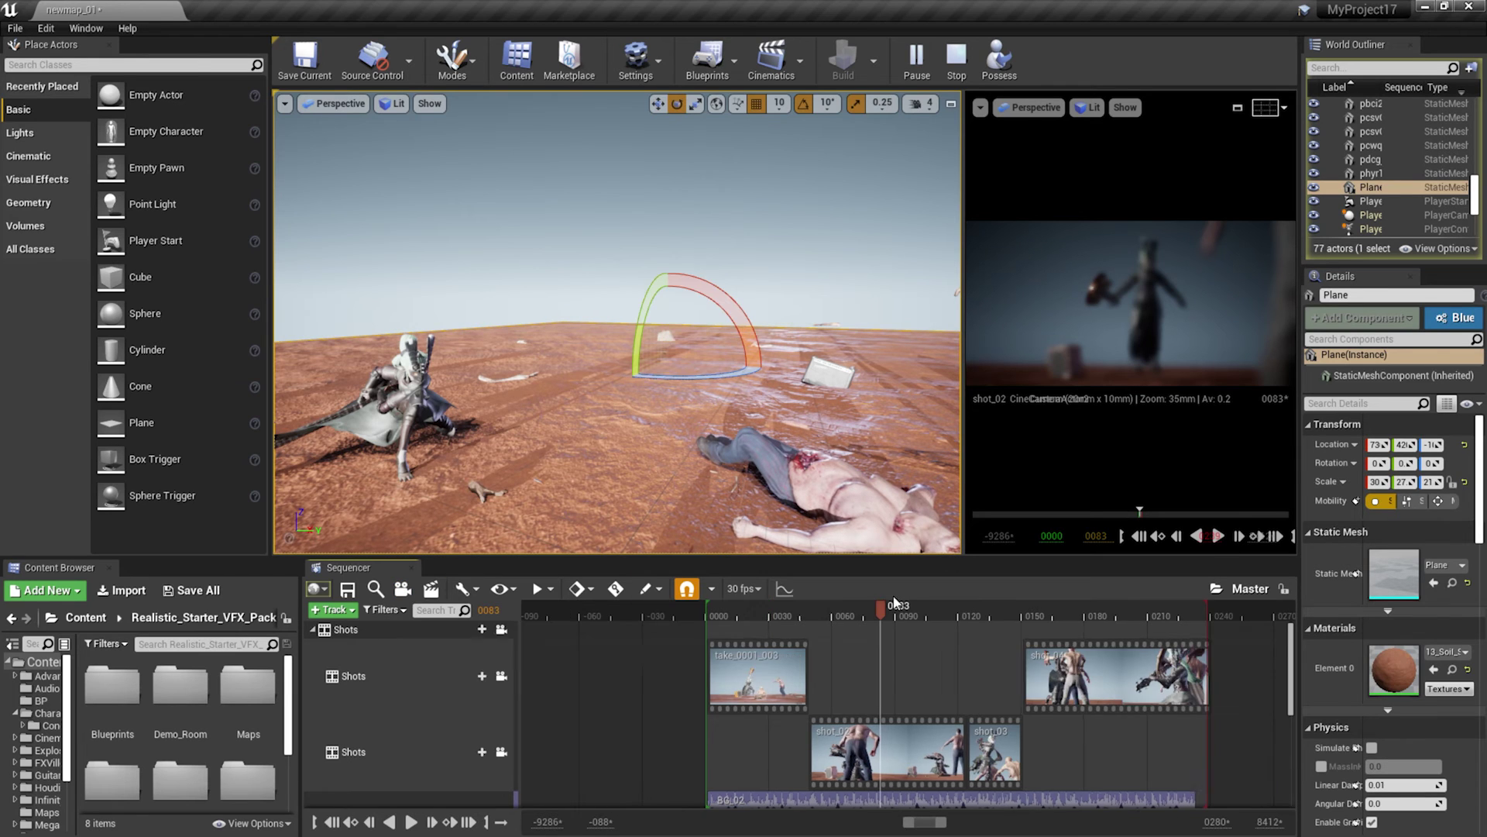
pyautogui.click(410, 822)
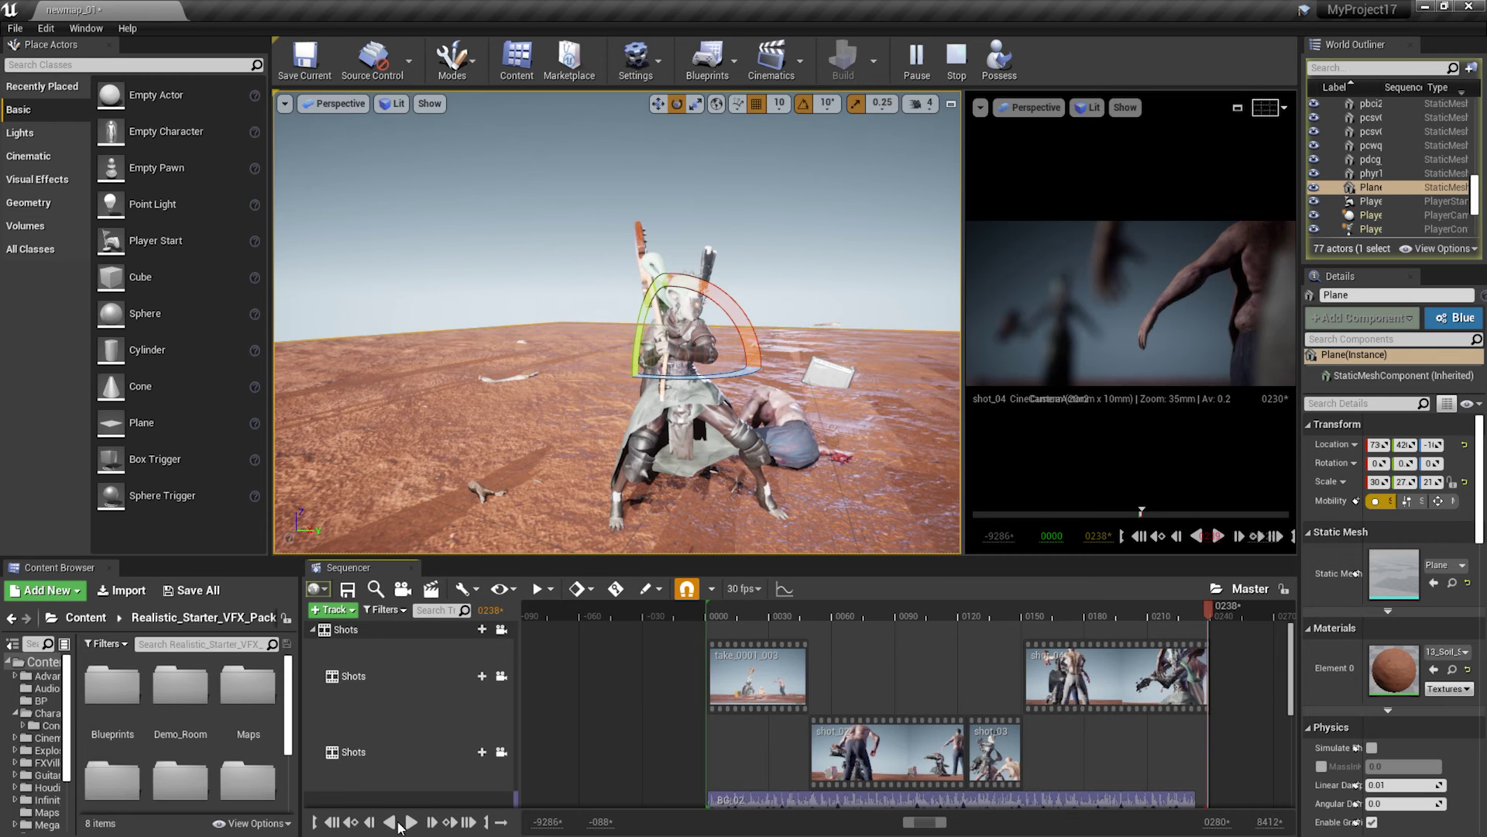
pyautogui.click(410, 823)
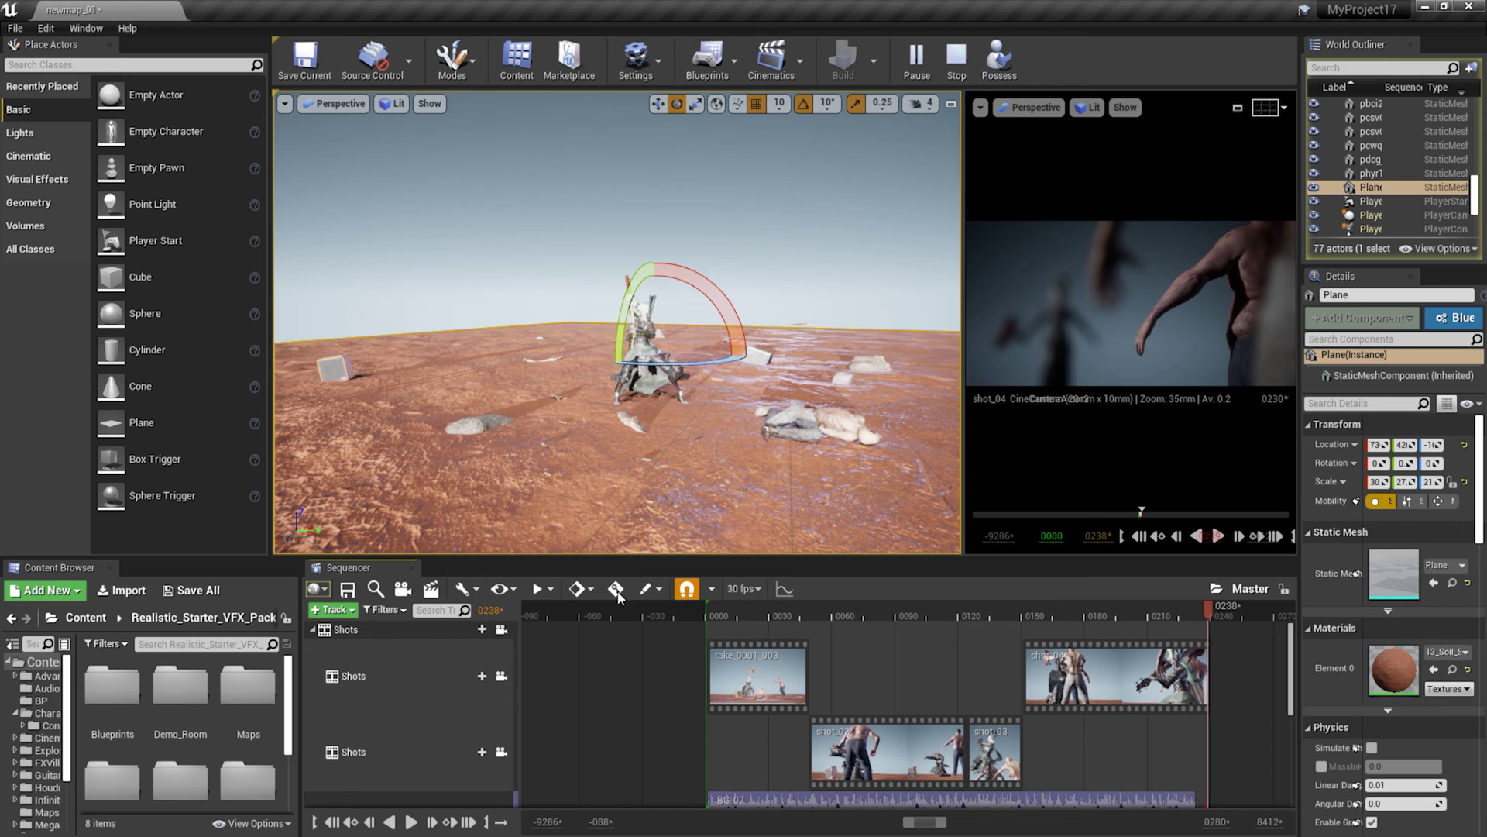
# Step: Scrub to frame 0157 in shot_04 and play through to frame 0238
pyautogui.moveTo(1137, 611); pyautogui.dragTo(1020, 612)
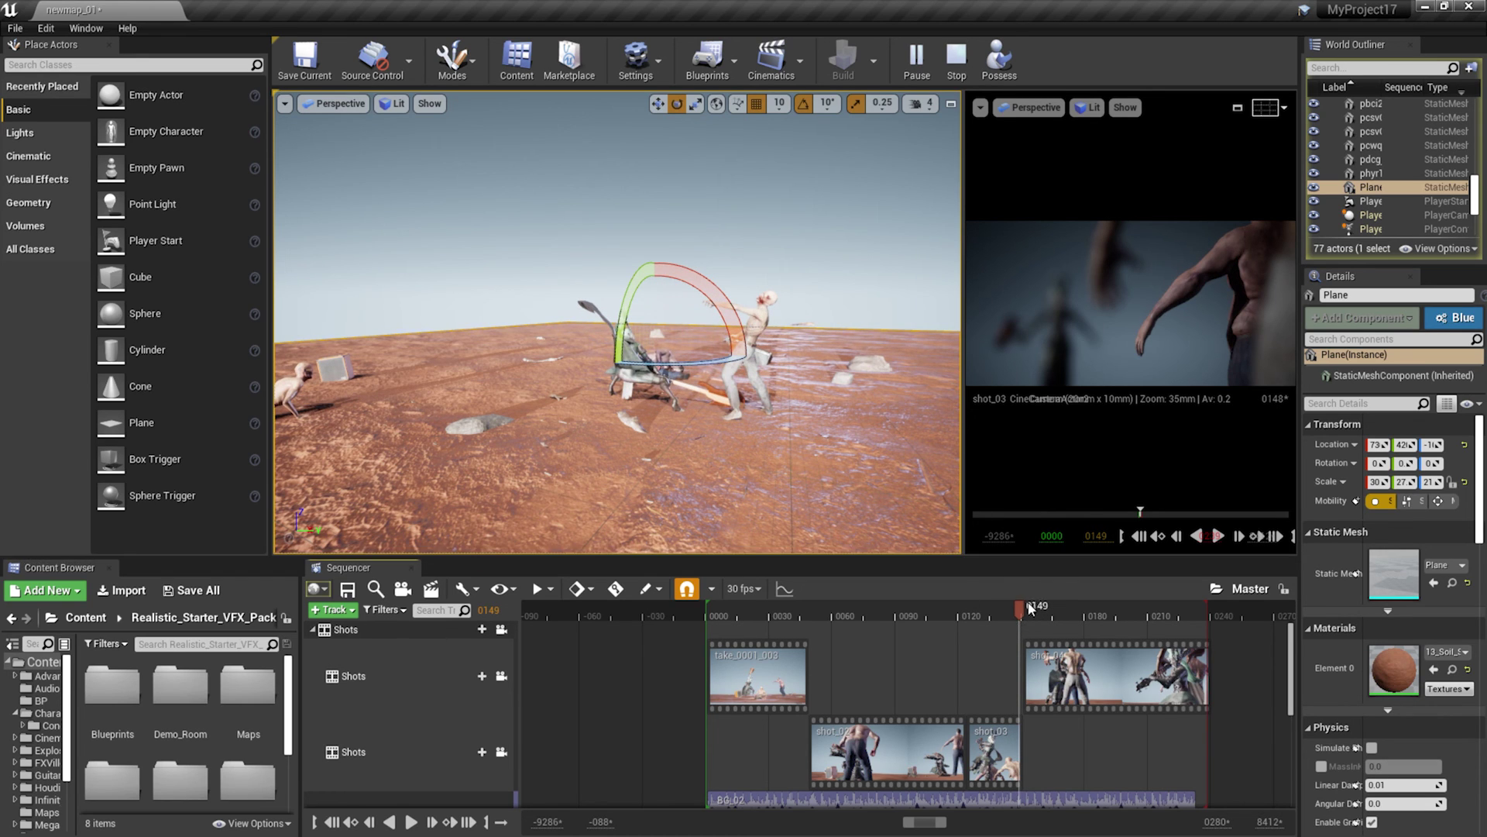
pyautogui.click(1036, 605)
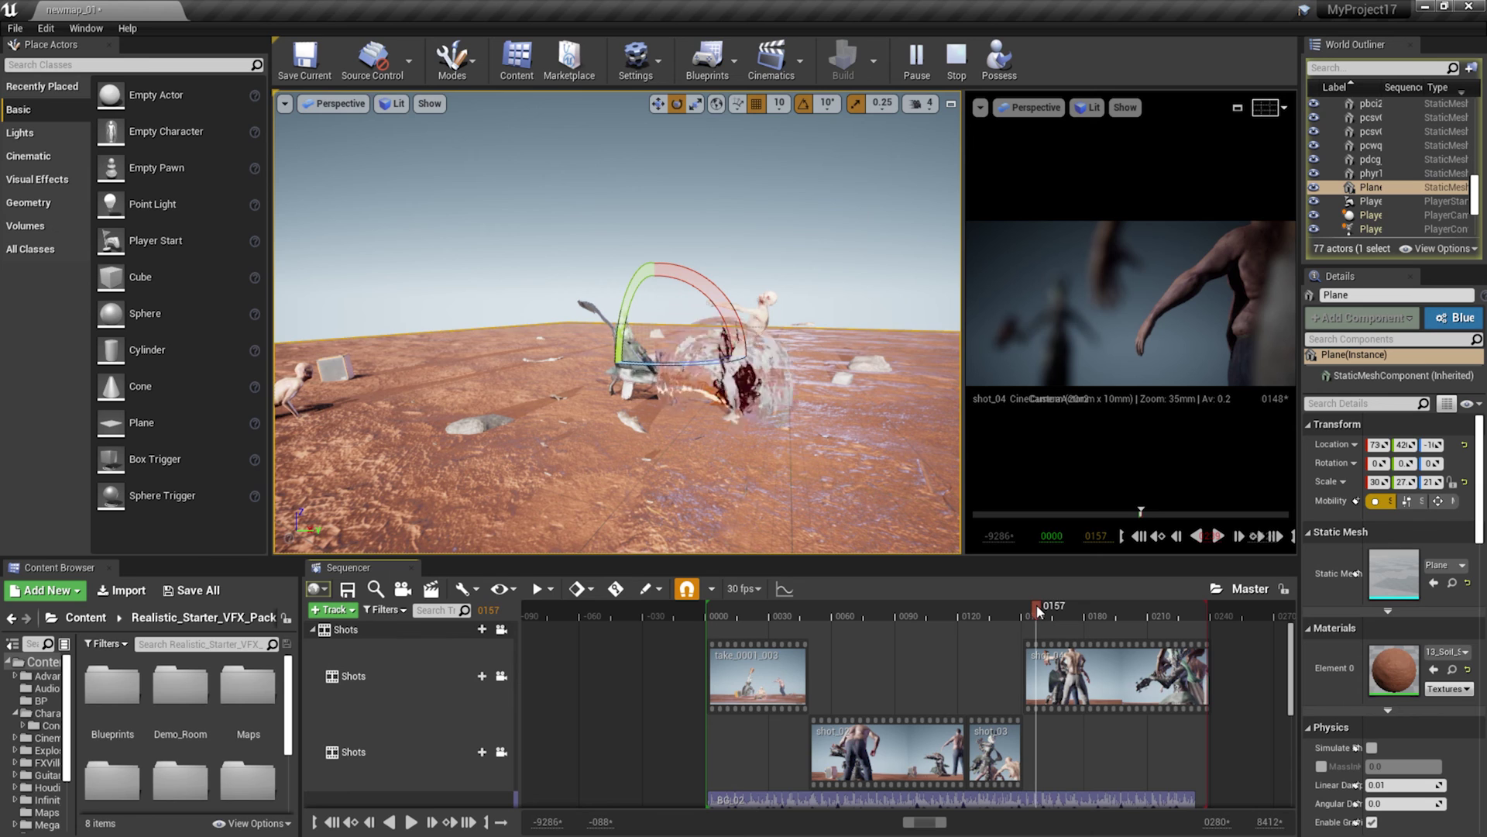
pyautogui.click(411, 821)
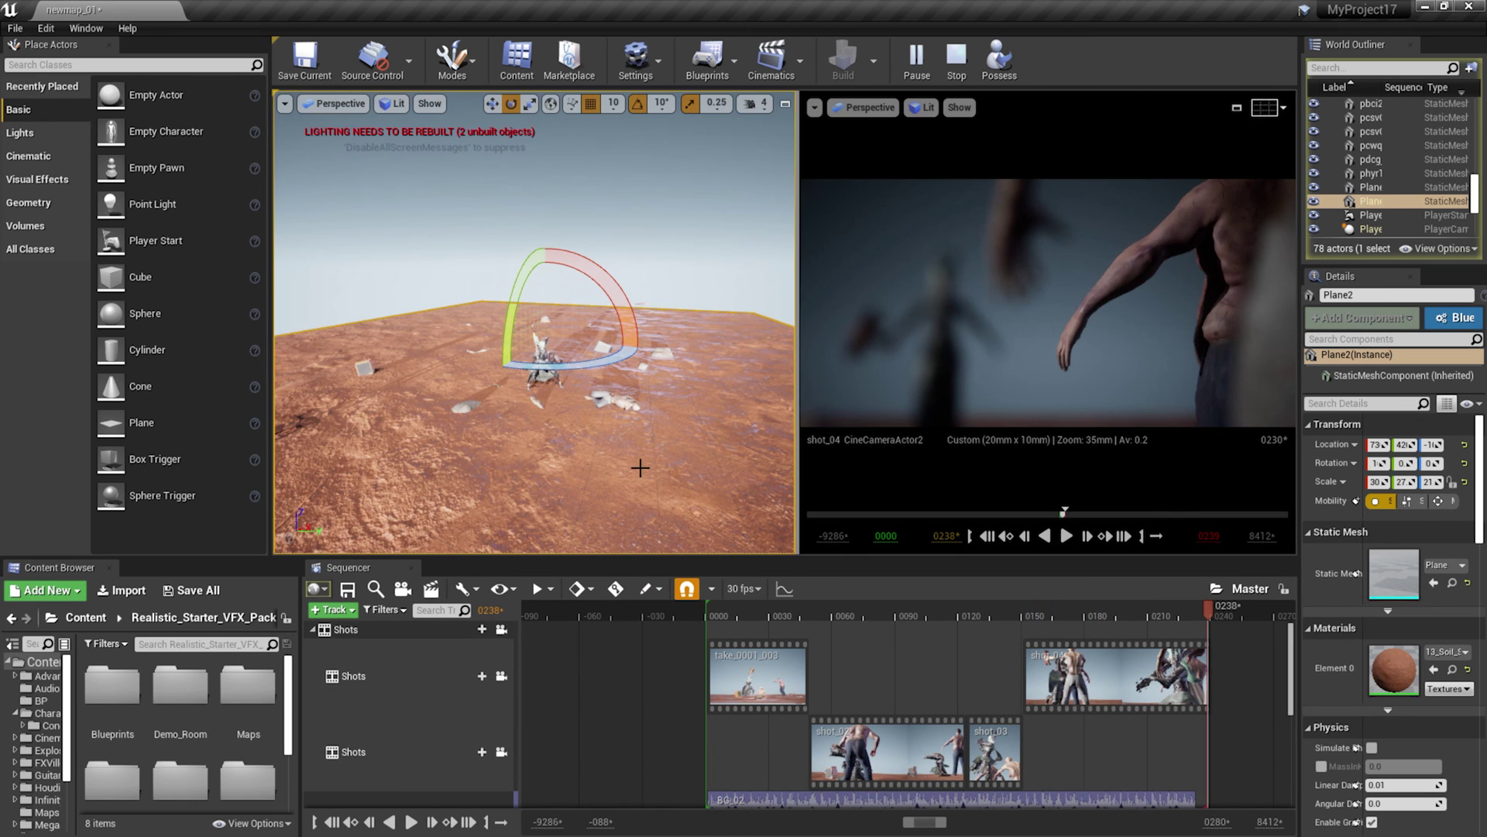